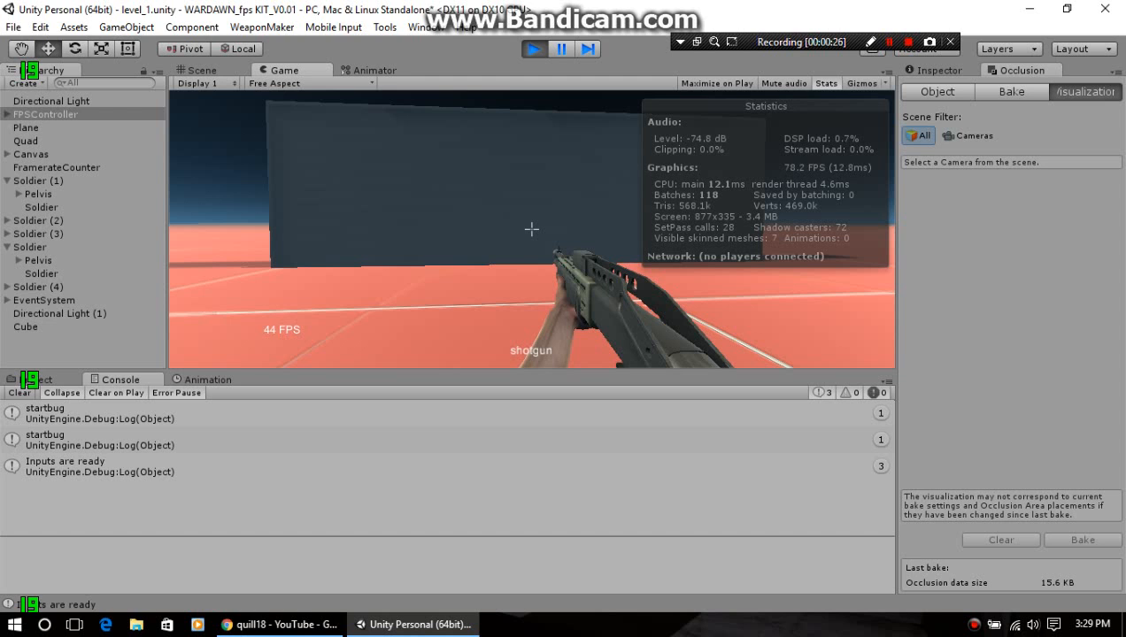
Walk the player up to the wall in the running game and open the pause menu.
key(w)
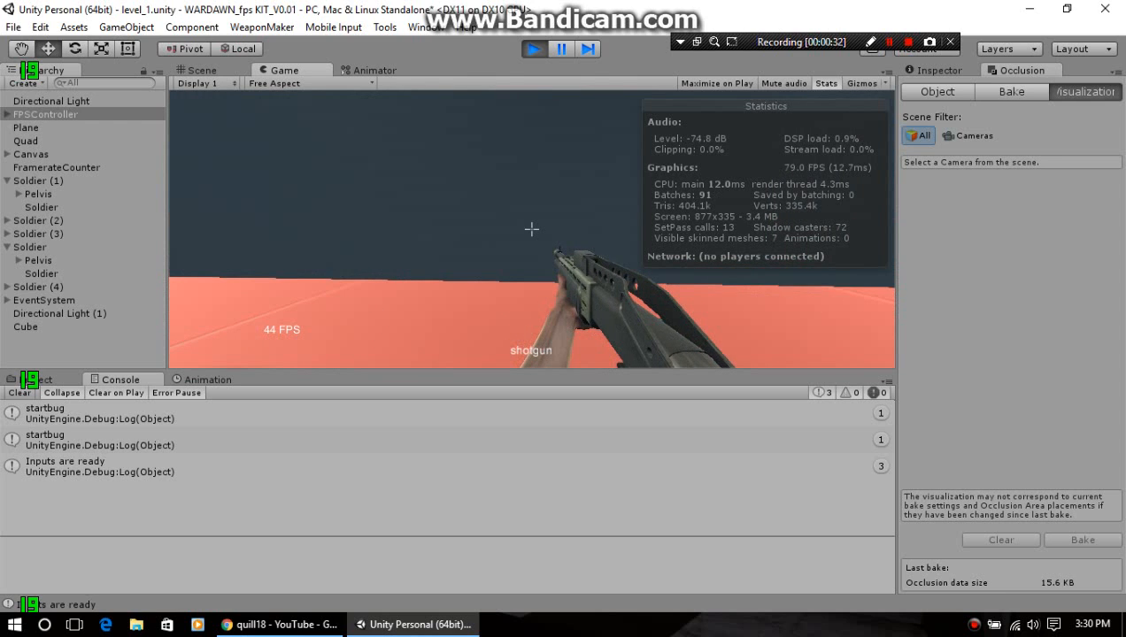
key(Escape)
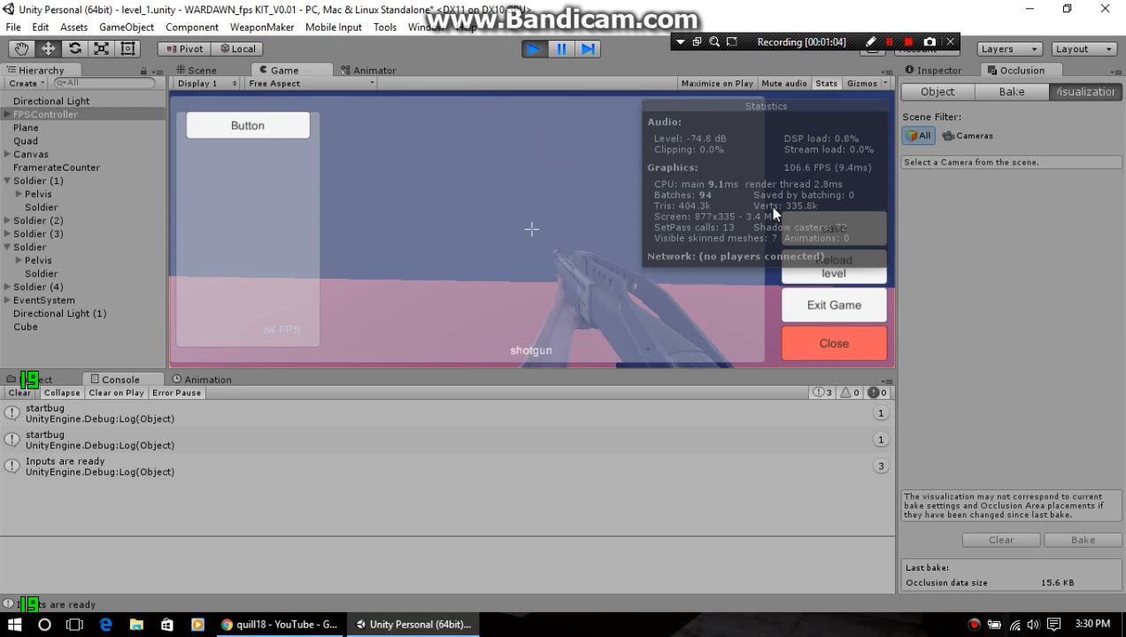
Review the Object, Bake and Visualization settings for occlusion culling.
click(992, 93)
click(940, 97)
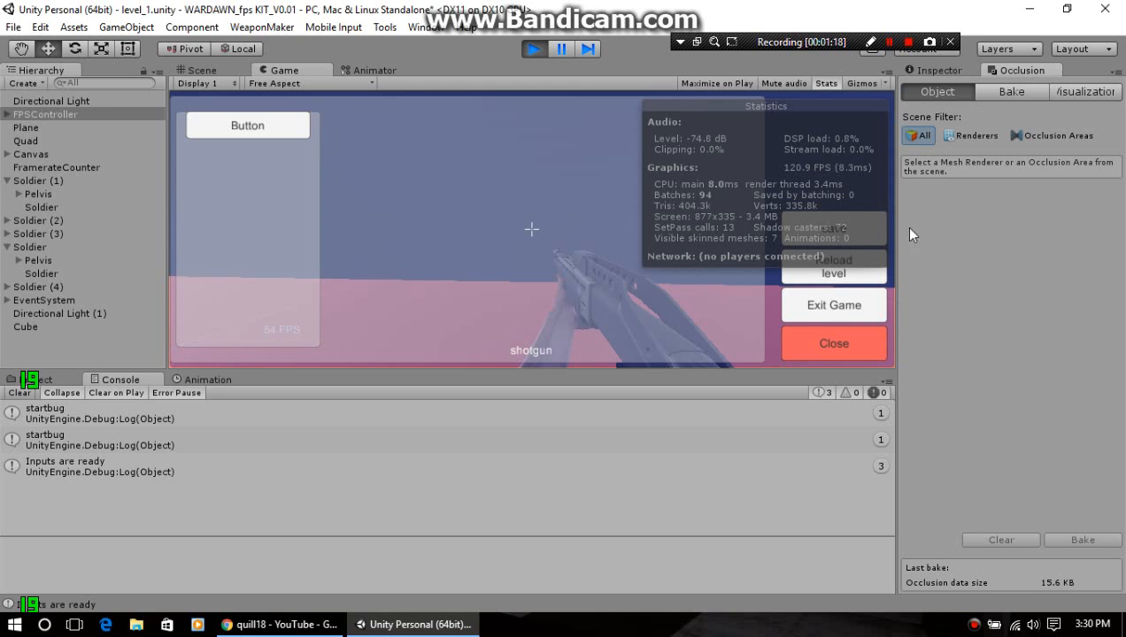
click(1010, 92)
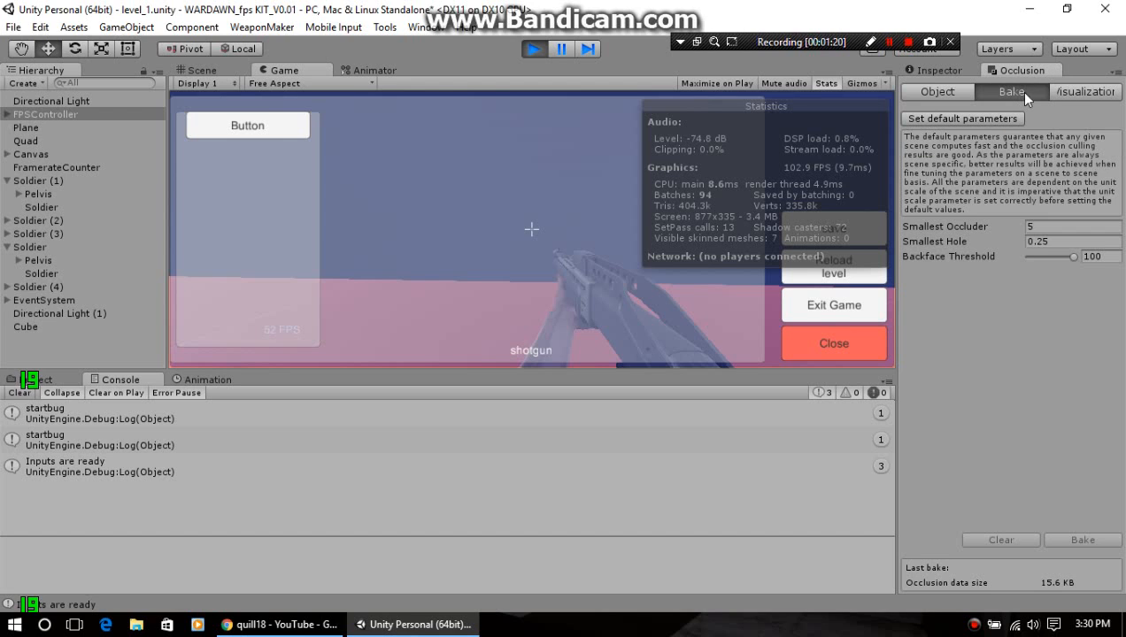
click(1068, 88)
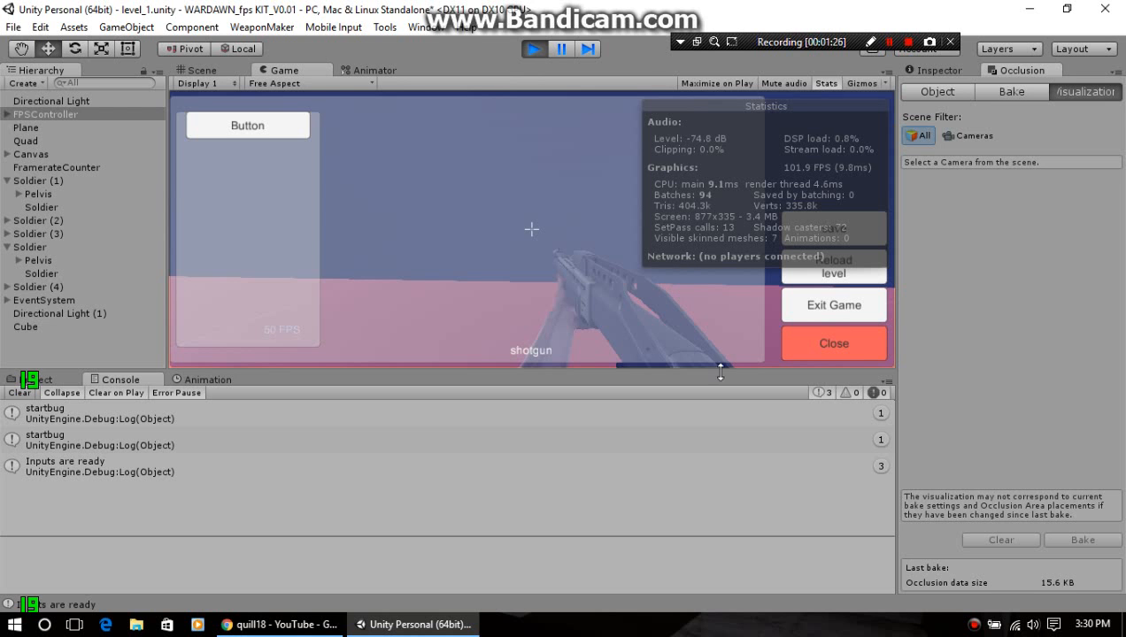
Resume the game, move the player backward and forward in front of the wall, and pause again.
click(801, 343)
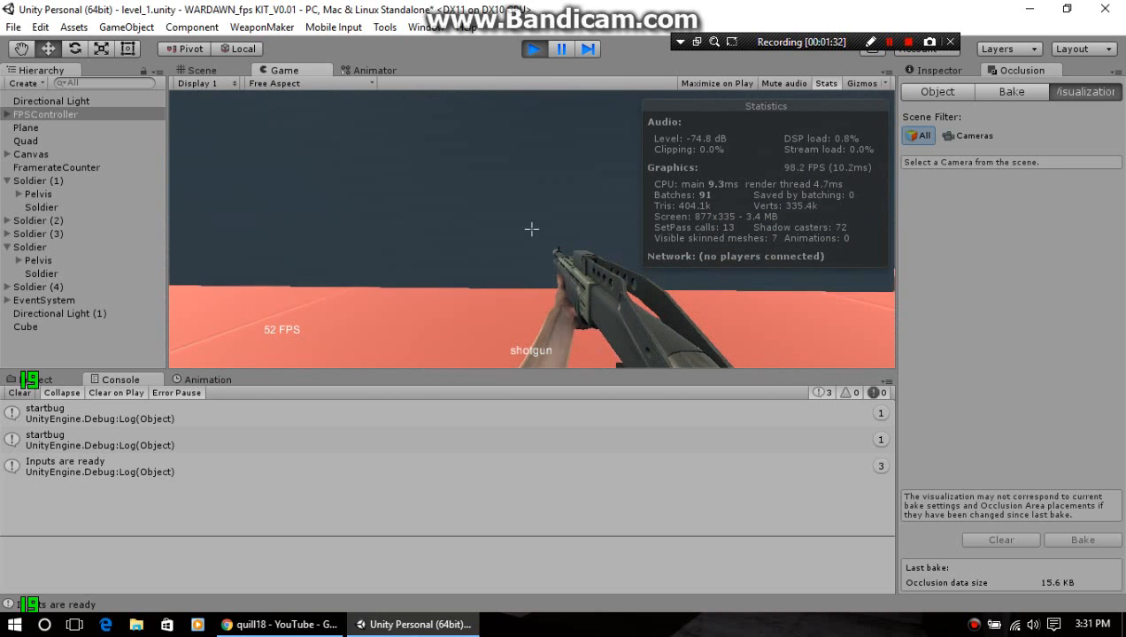
key(s)
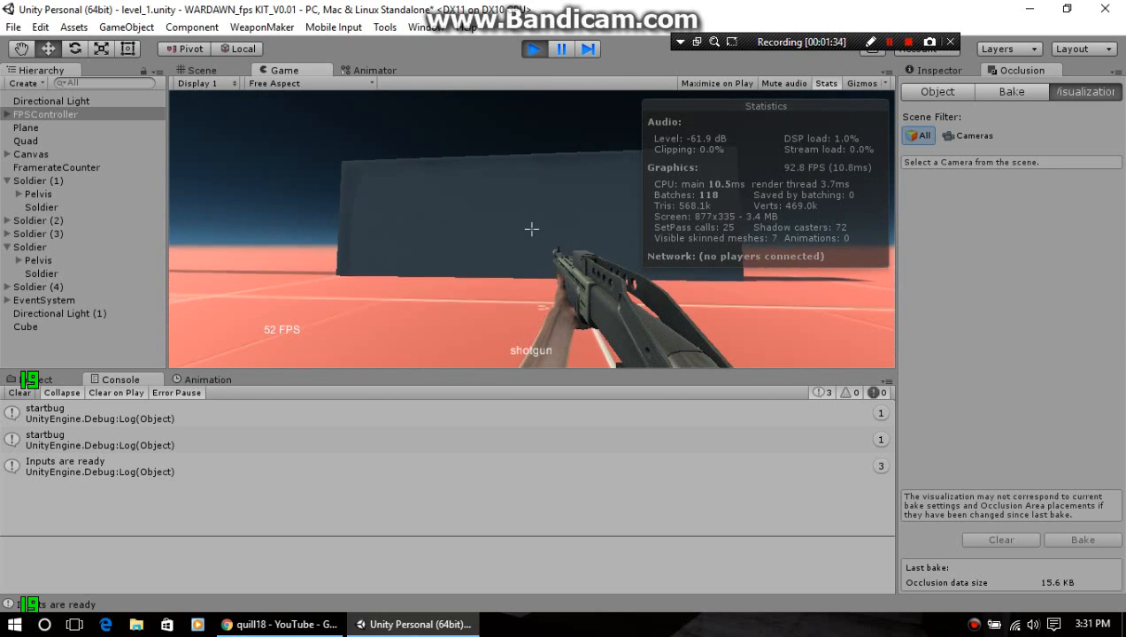
key(w)
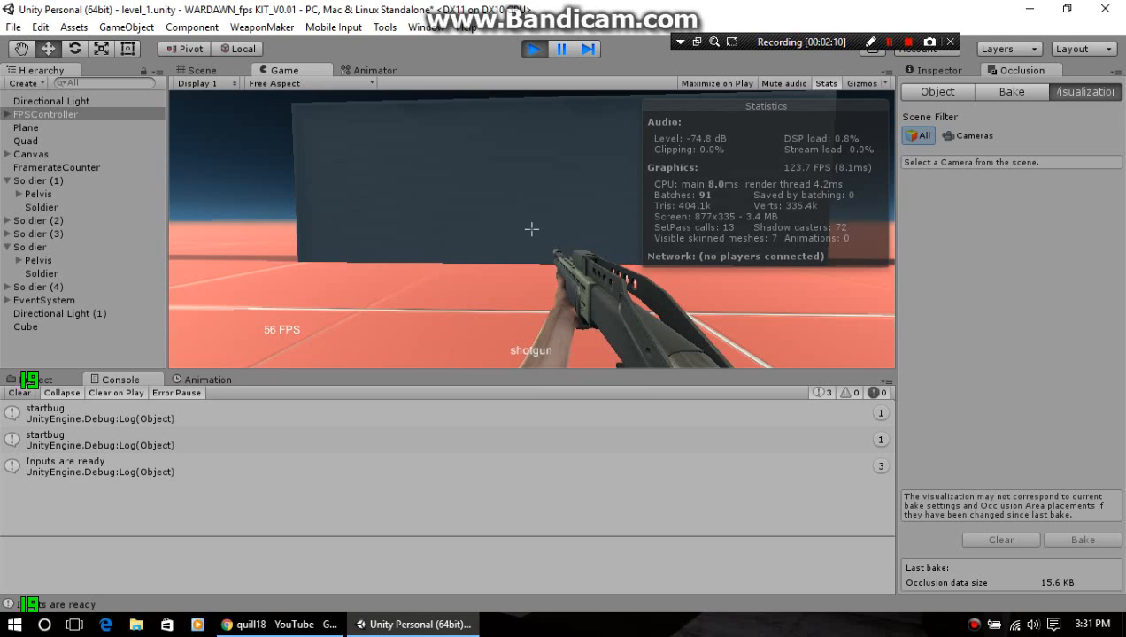
key(Escape)
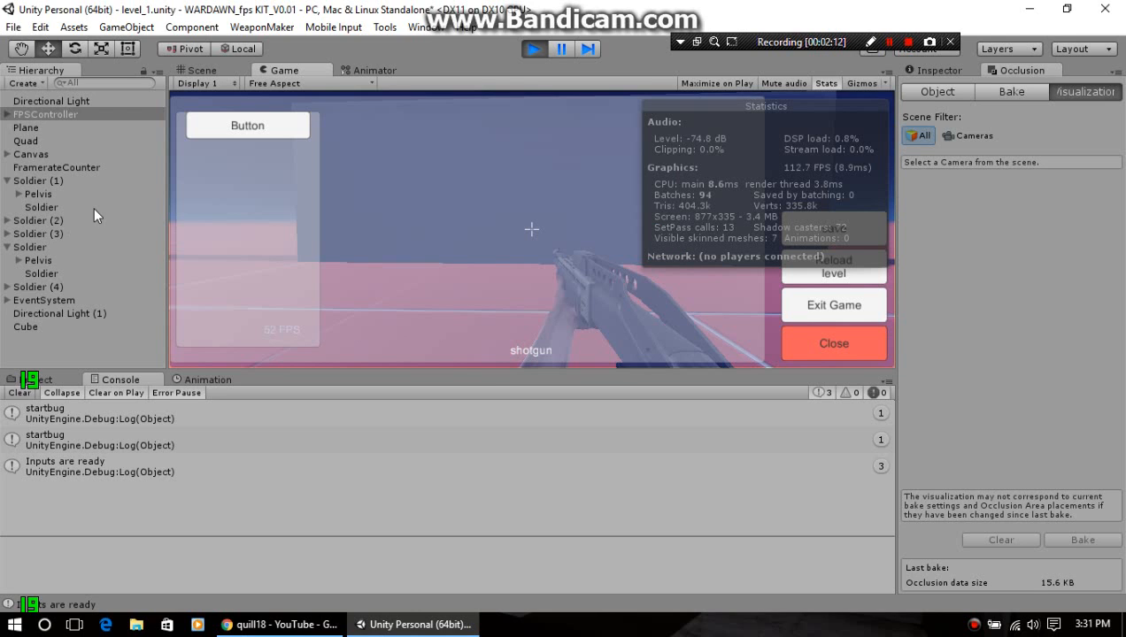
Expand Canvas and its main object in the scene hierarchy and select the first Panel.
click(51, 113)
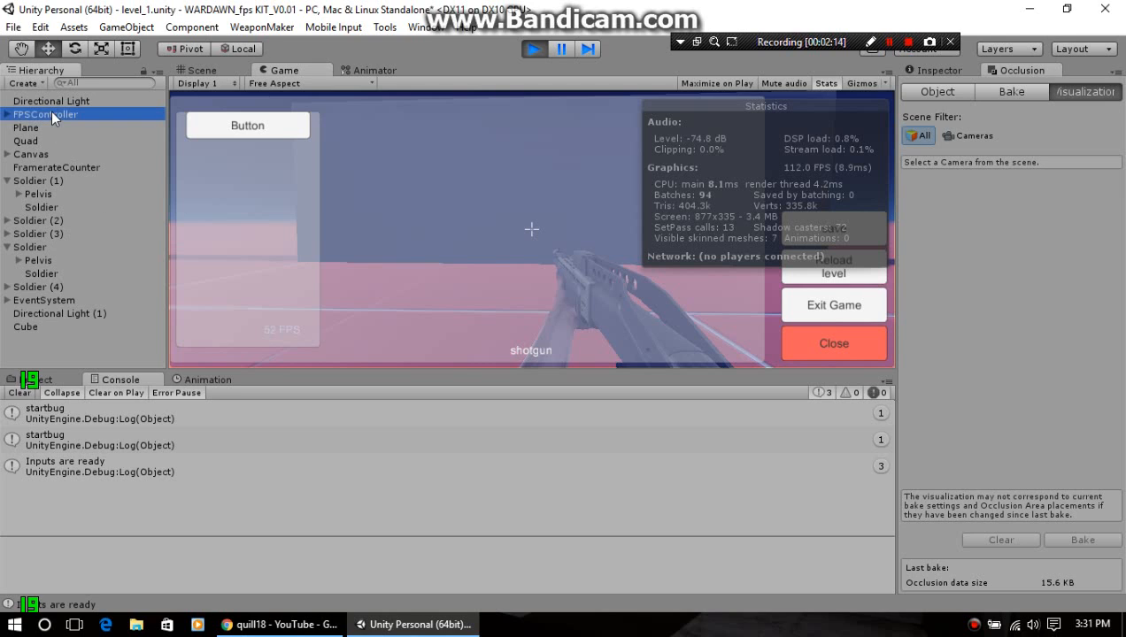
click(7, 114)
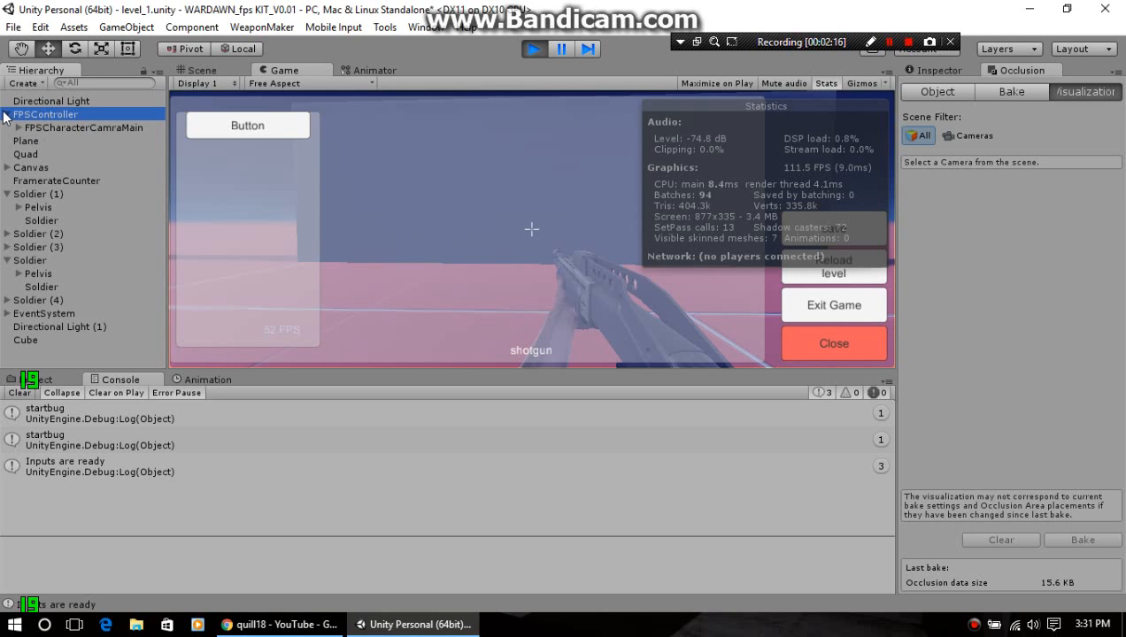
click(7, 114)
click(49, 152)
click(7, 154)
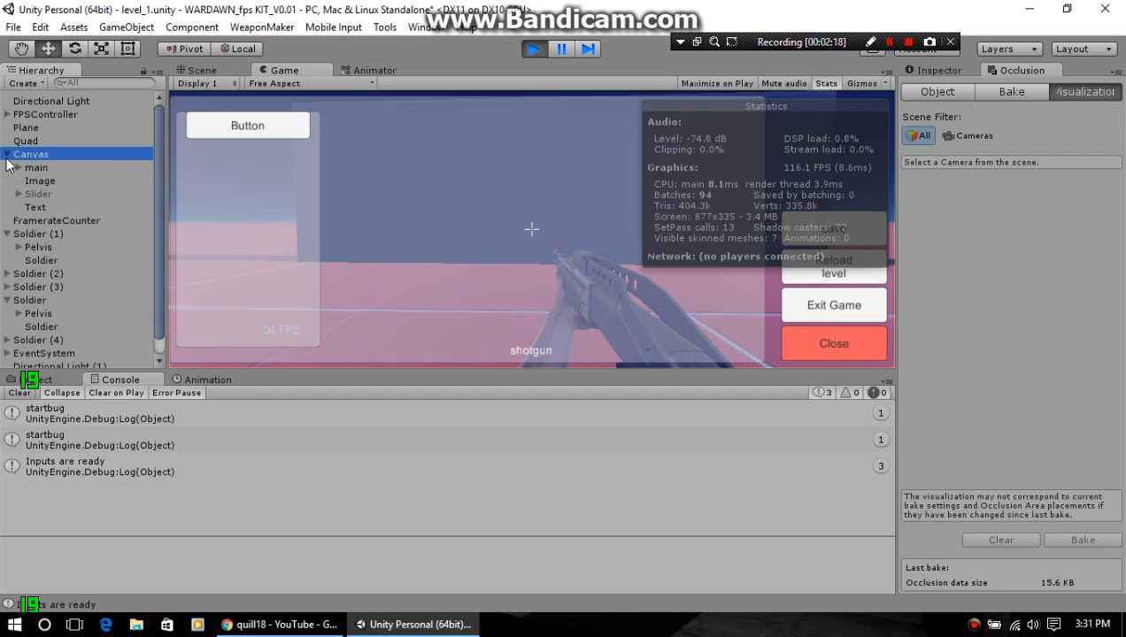
click(18, 168)
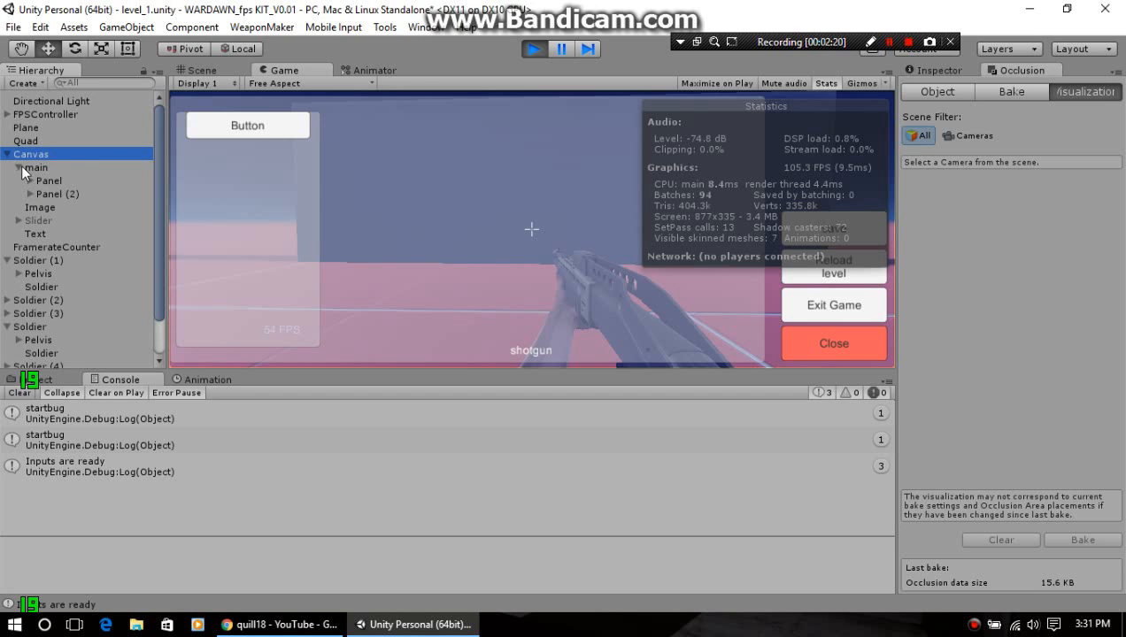
click(60, 181)
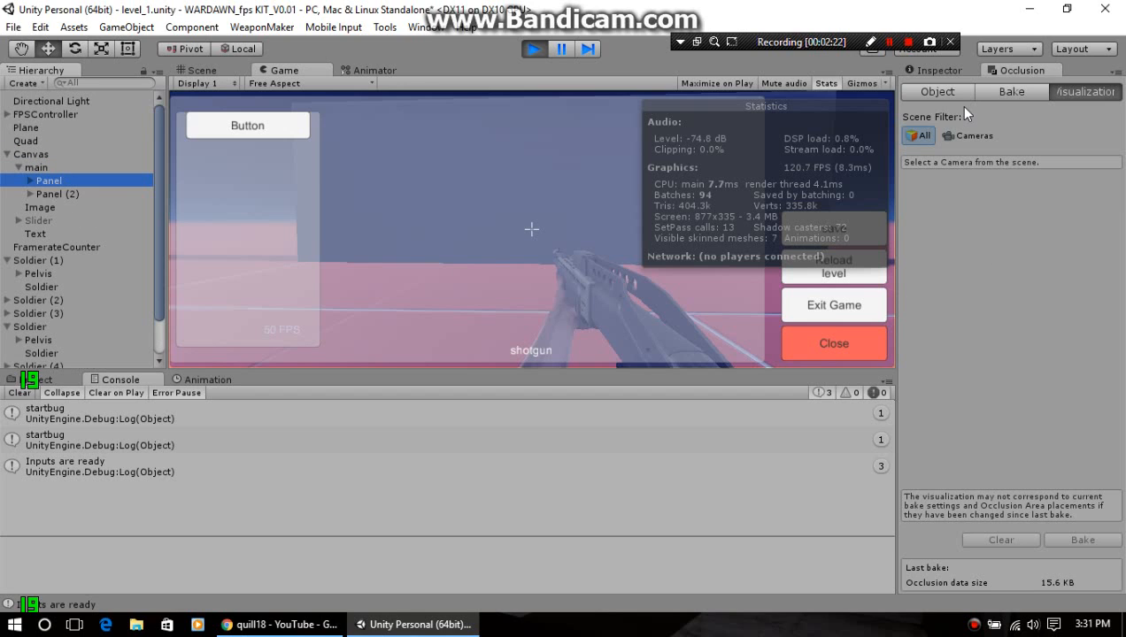
Review the Panel's component properties, from Rect Transform to Grid Layout Group.
click(955, 72)
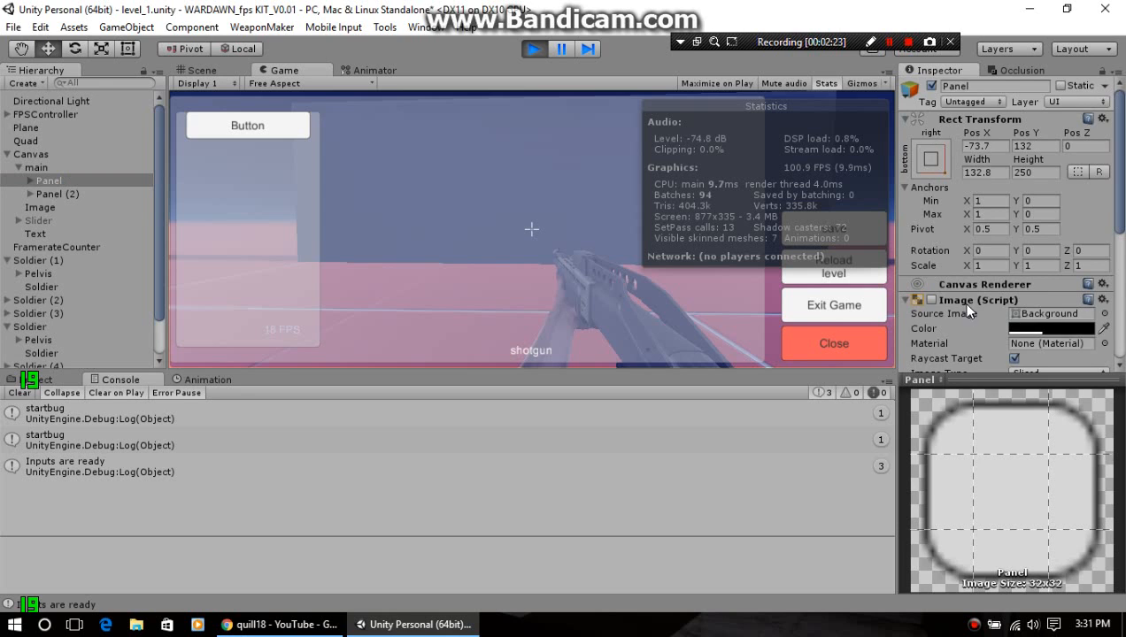
scroll(967, 310, down, 5)
scroll(946, 300, up, 4)
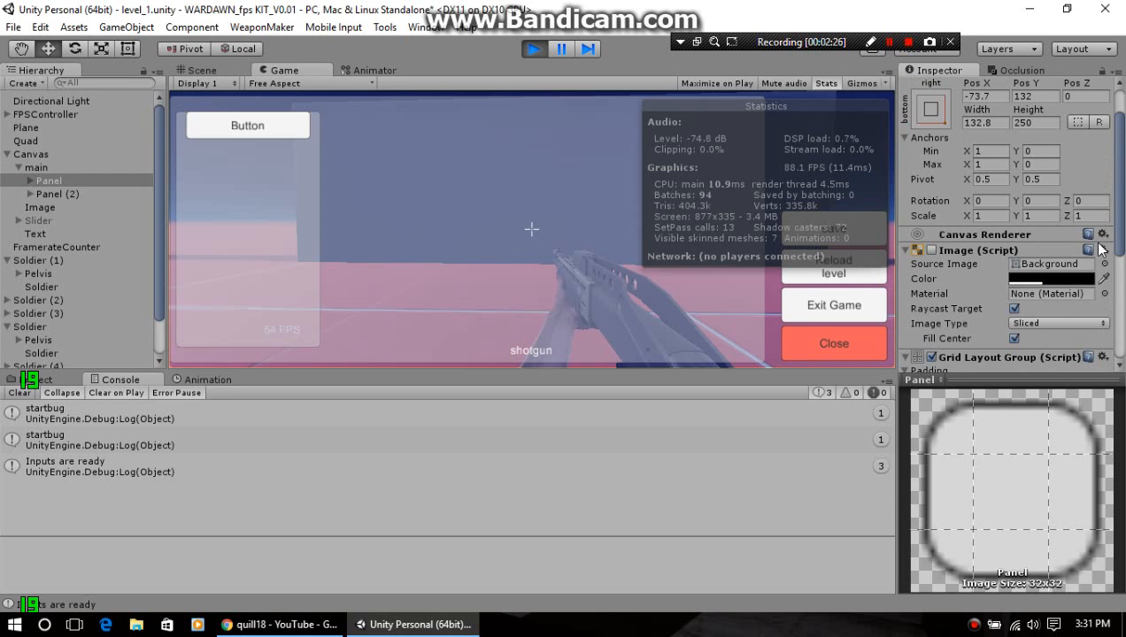
scroll(1049, 247, down, 5)
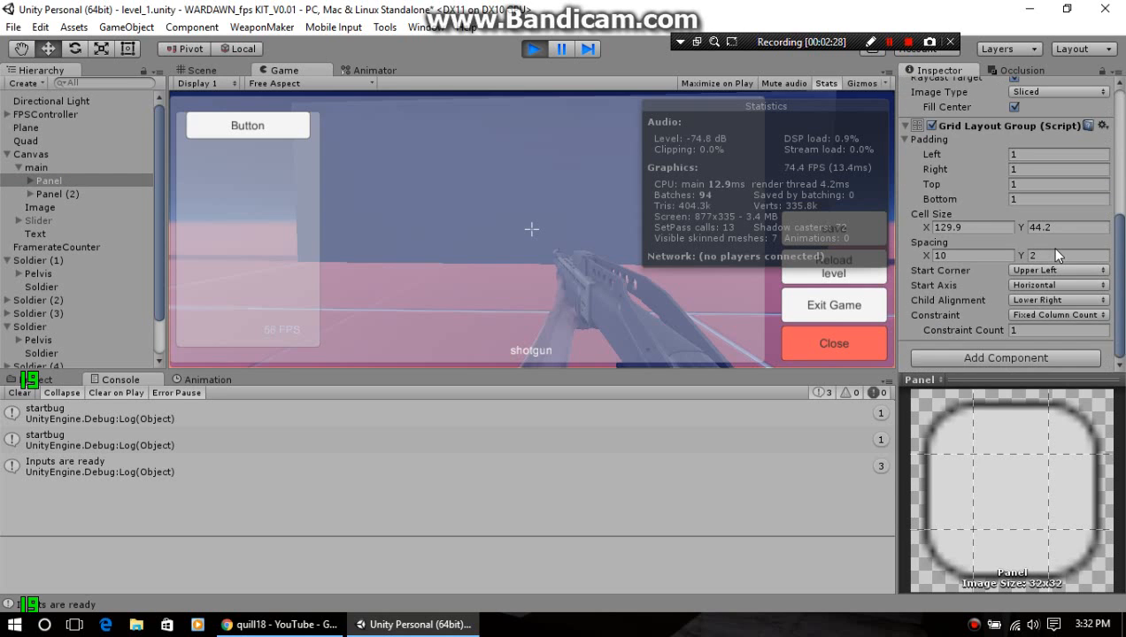
scroll(1049, 247, up, 8)
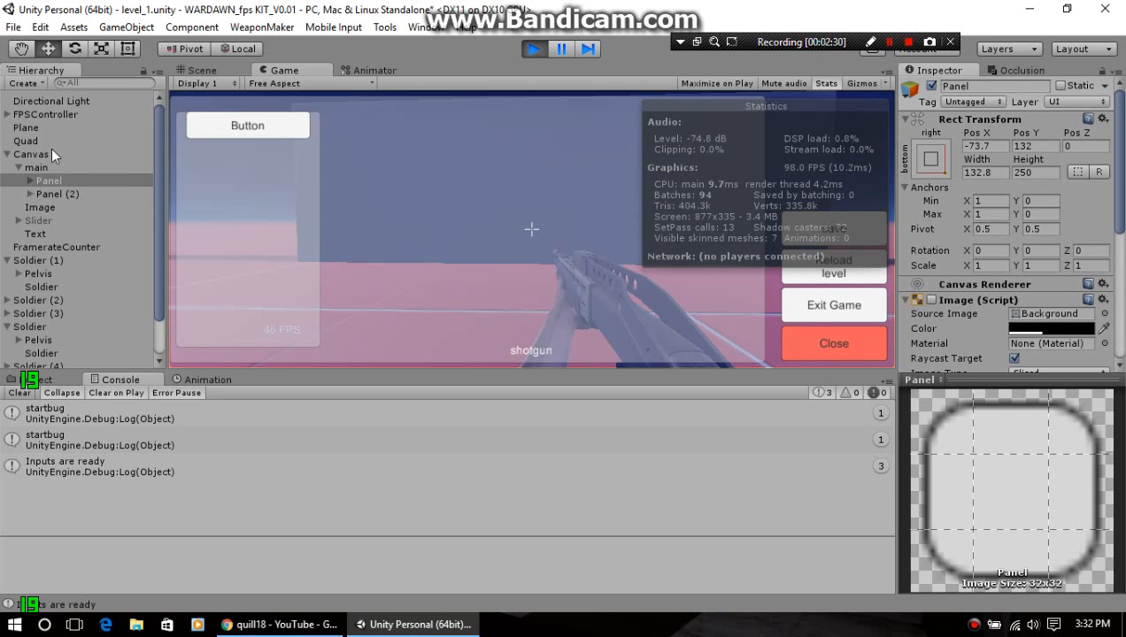
Deactivate the Canvas object to compare the game statistics without it, and reactivate it.
click(49, 154)
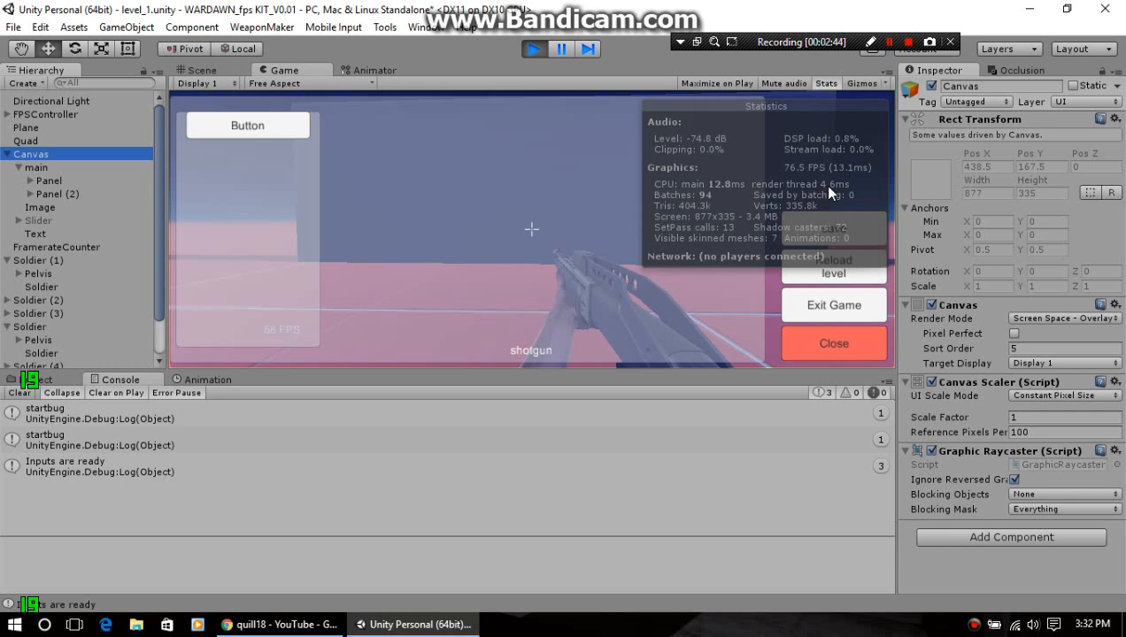
click(932, 87)
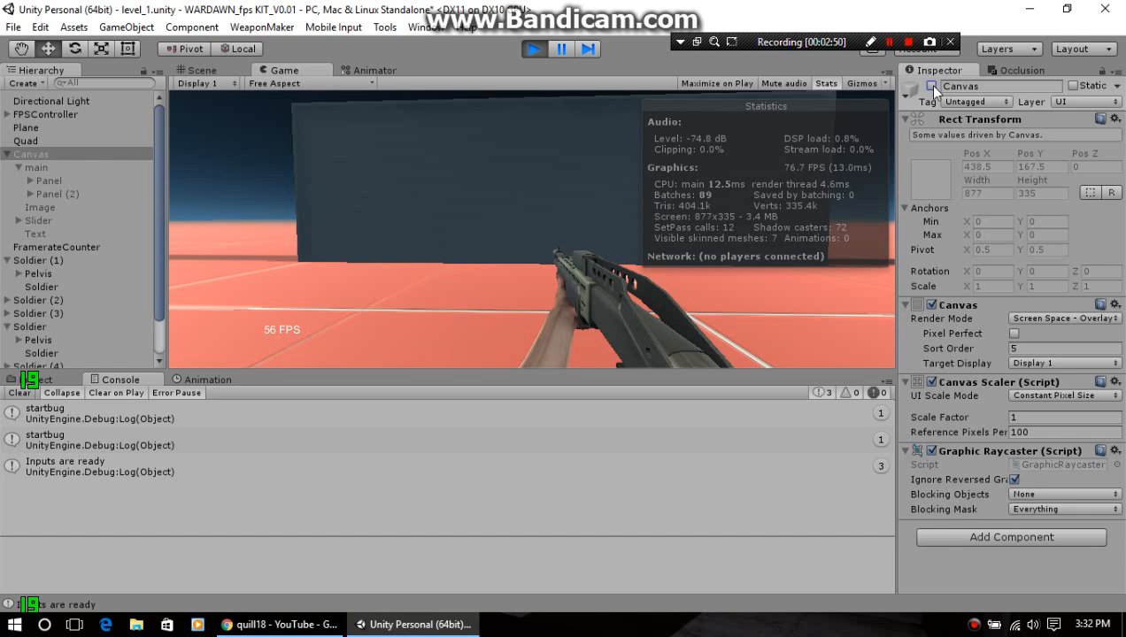
click(932, 87)
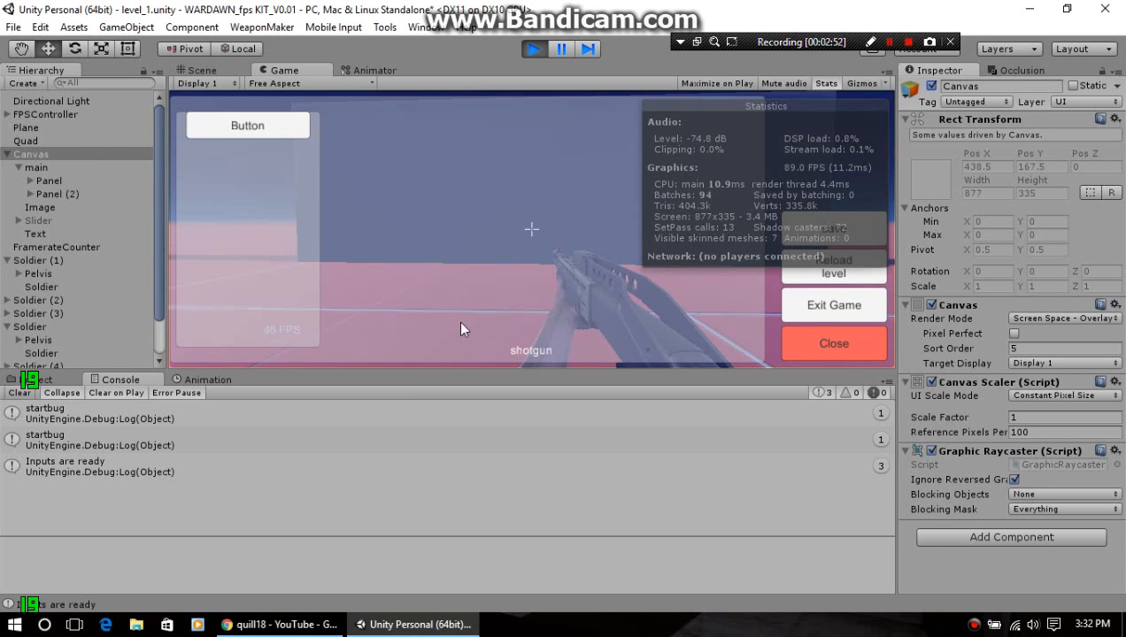
Deactivate the FPSController object to compare the rendering statistics without the player camera, and reactivate it.
click(51, 113)
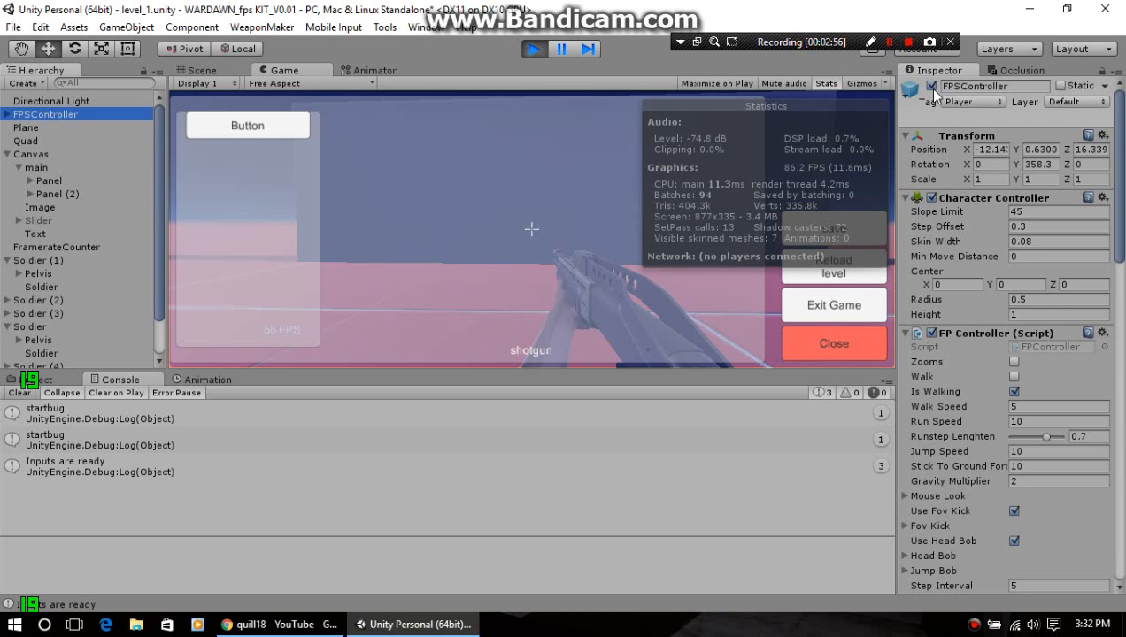
click(931, 86)
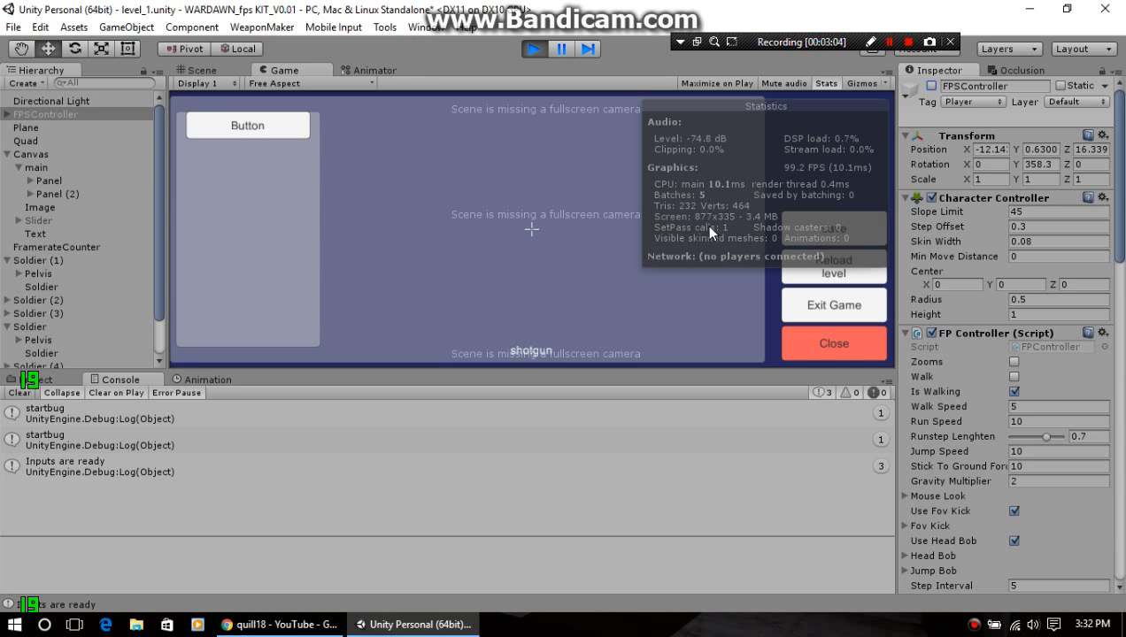
click(930, 86)
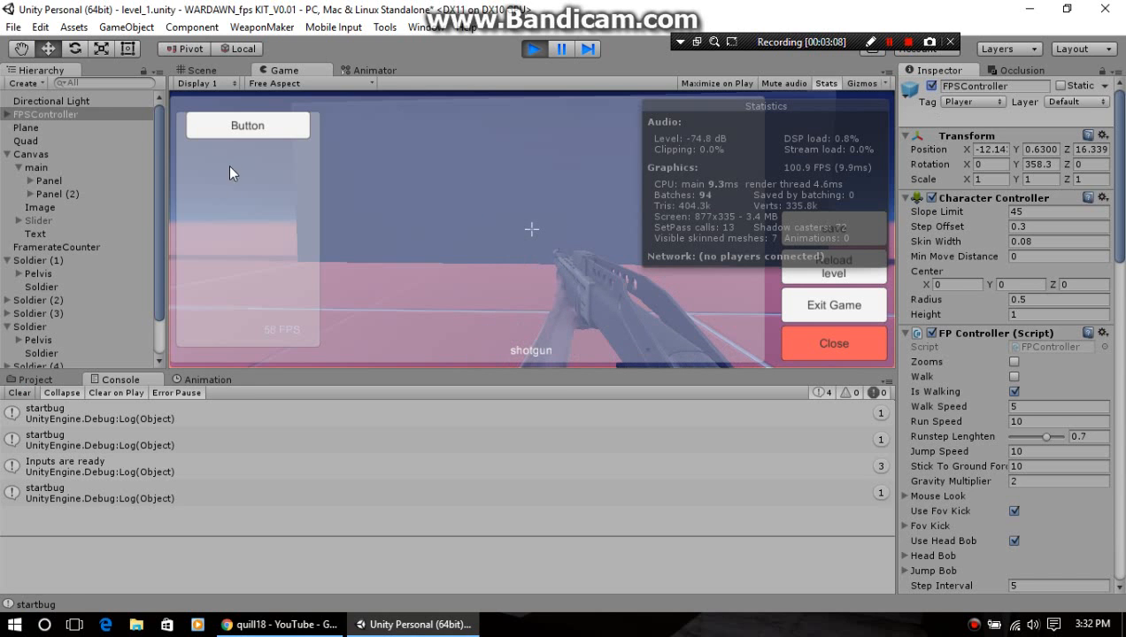
Resume the game to turn the player slightly at the wall and reopen the pause menu.
click(787, 346)
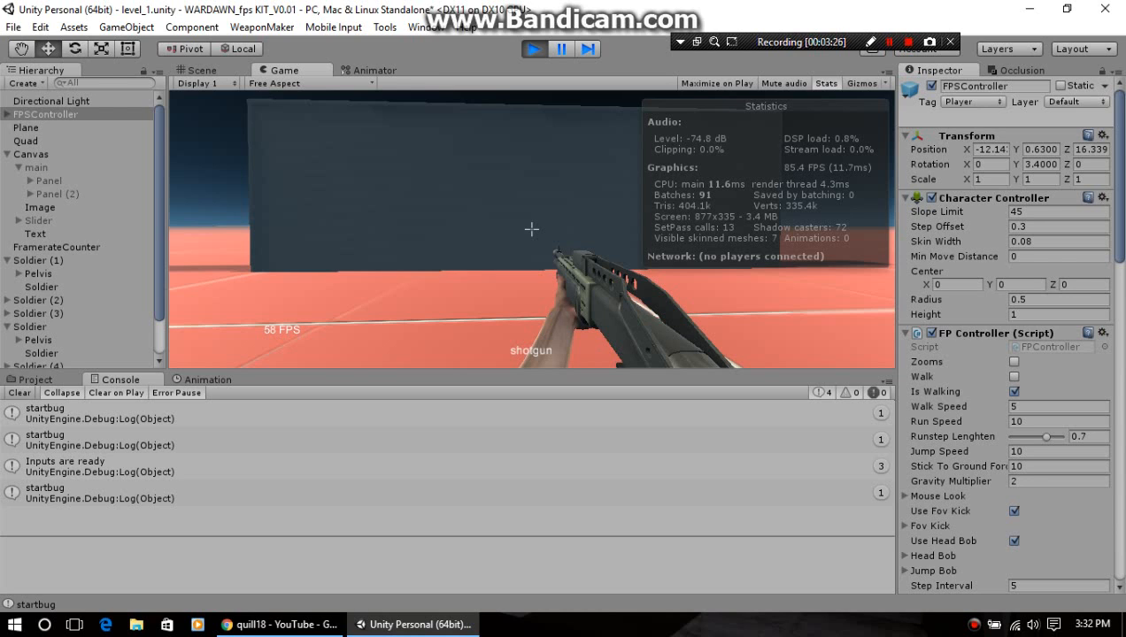
key(Escape)
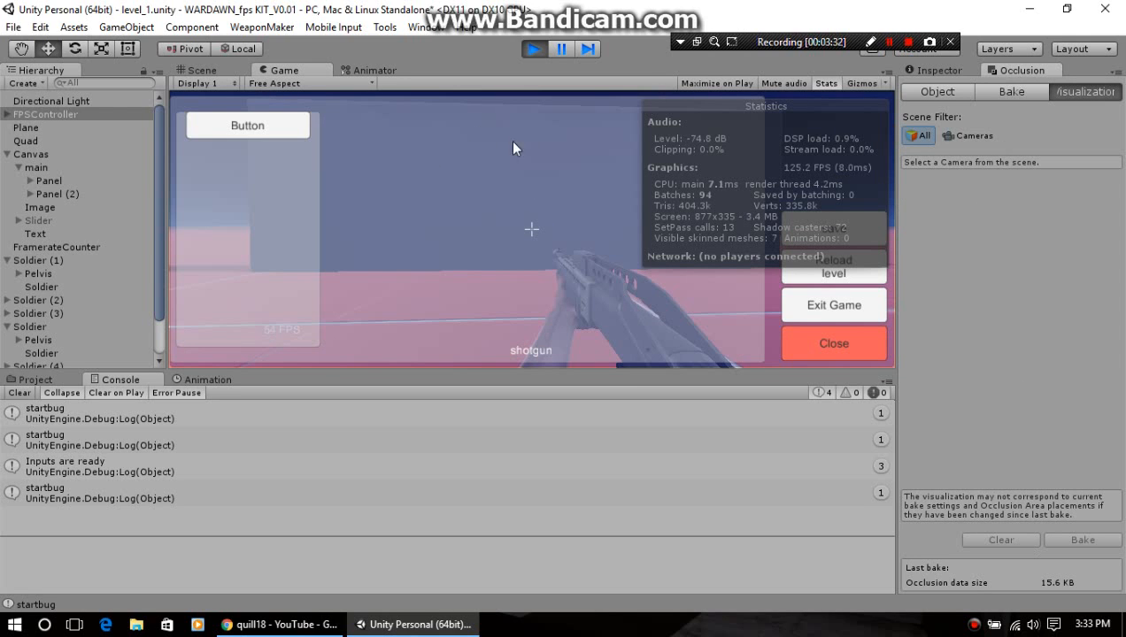
Examine the player's camera volume, the wall and the area behind it in the Scene view with occlusion culling shown.
click(202, 71)
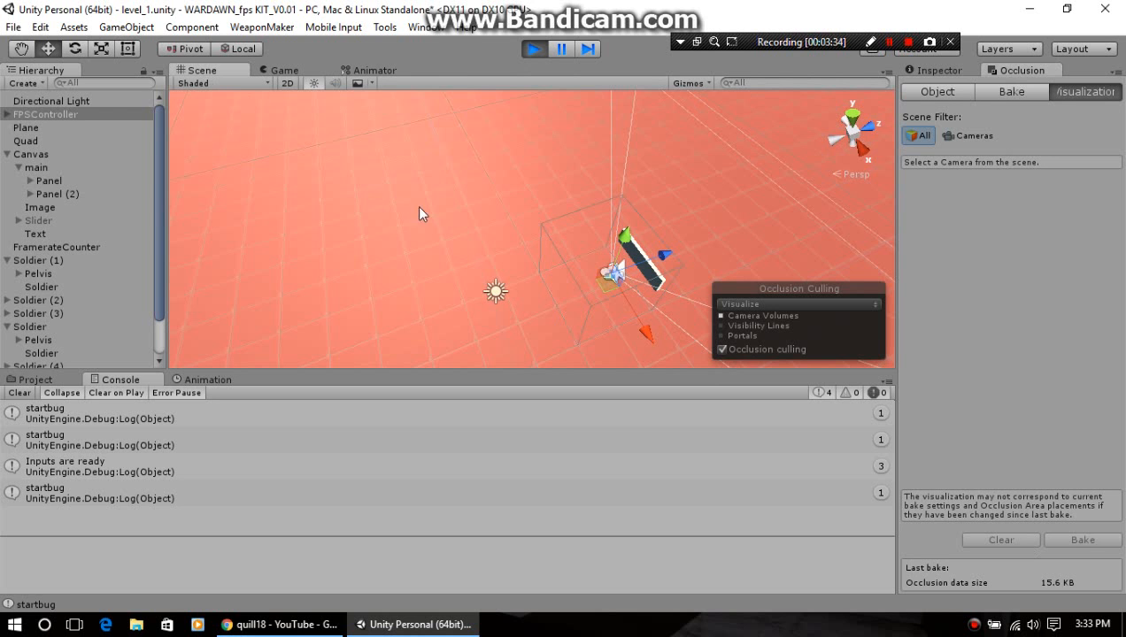
right_drag(469, 242, 639, 237)
drag(641, 242, 601, 214)
scroll(604, 219, up, 2)
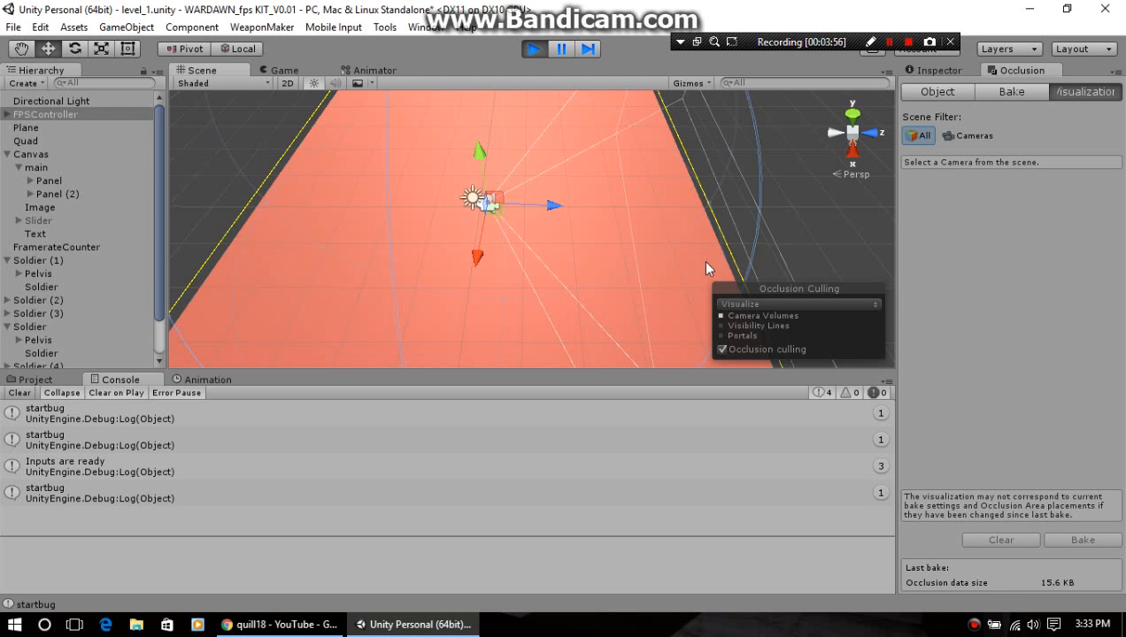
middle_drag(706, 268, 635, 270)
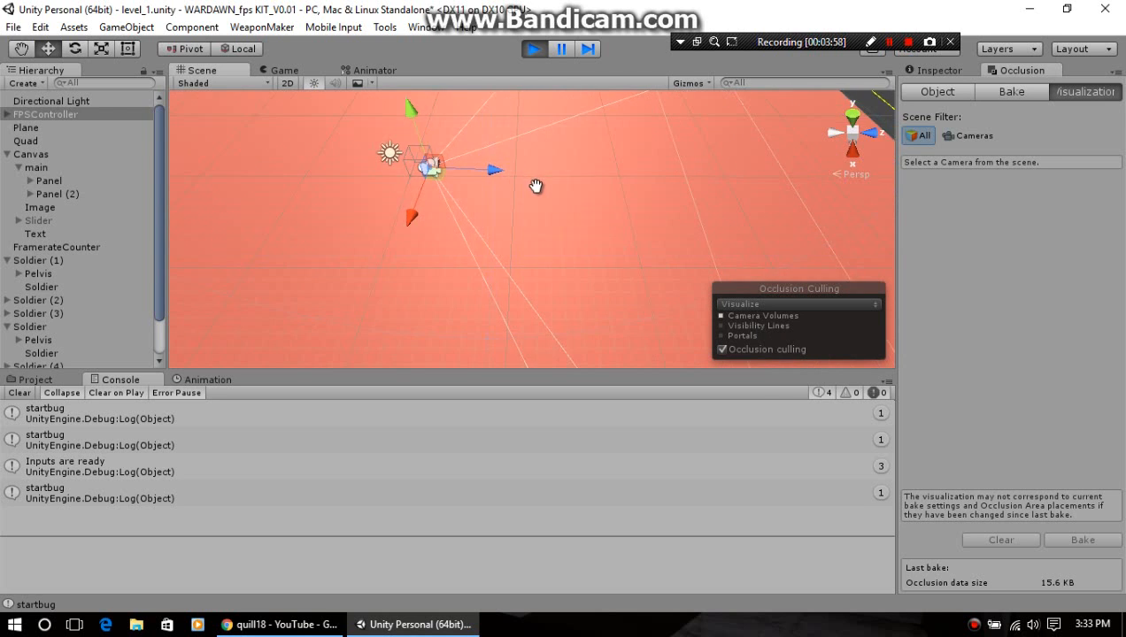
right_drag(673, 259, 1062, 237)
scroll(546, 263, up, 5)
scroll(570, 229, down, 2)
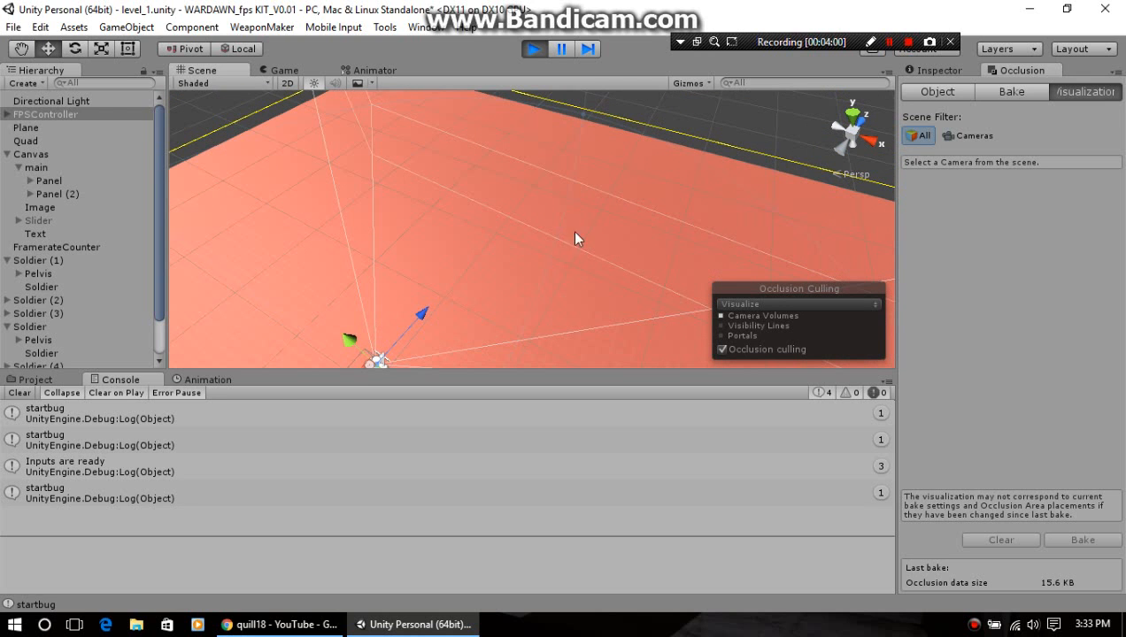
scroll(460, 287, up, 2)
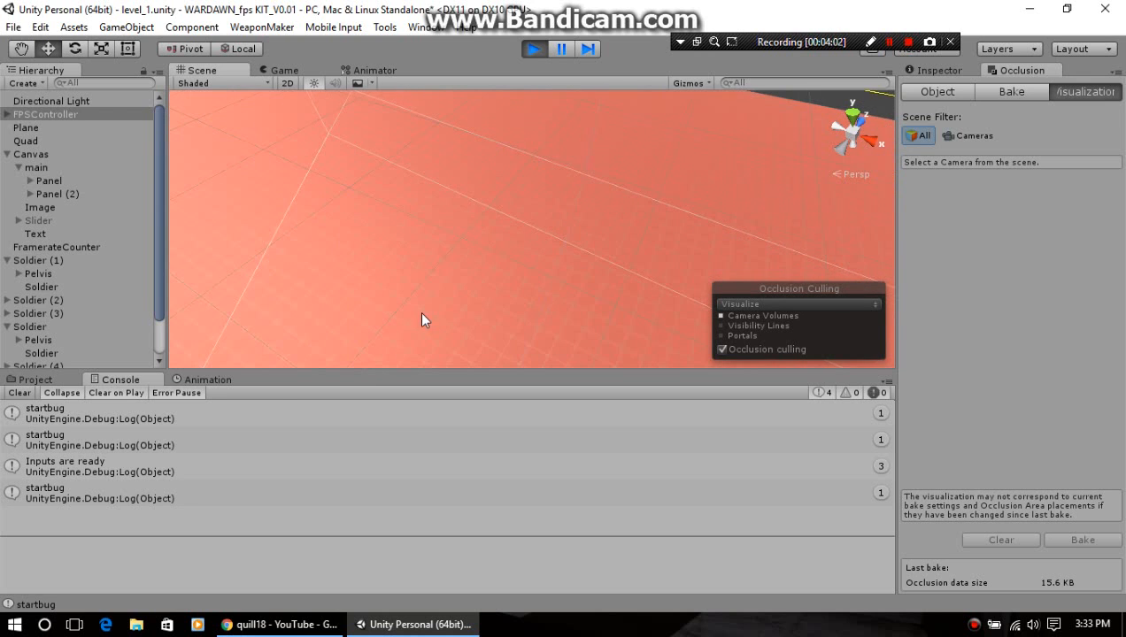
right_drag(420, 317, 585, 206)
scroll(540, 285, up, 4)
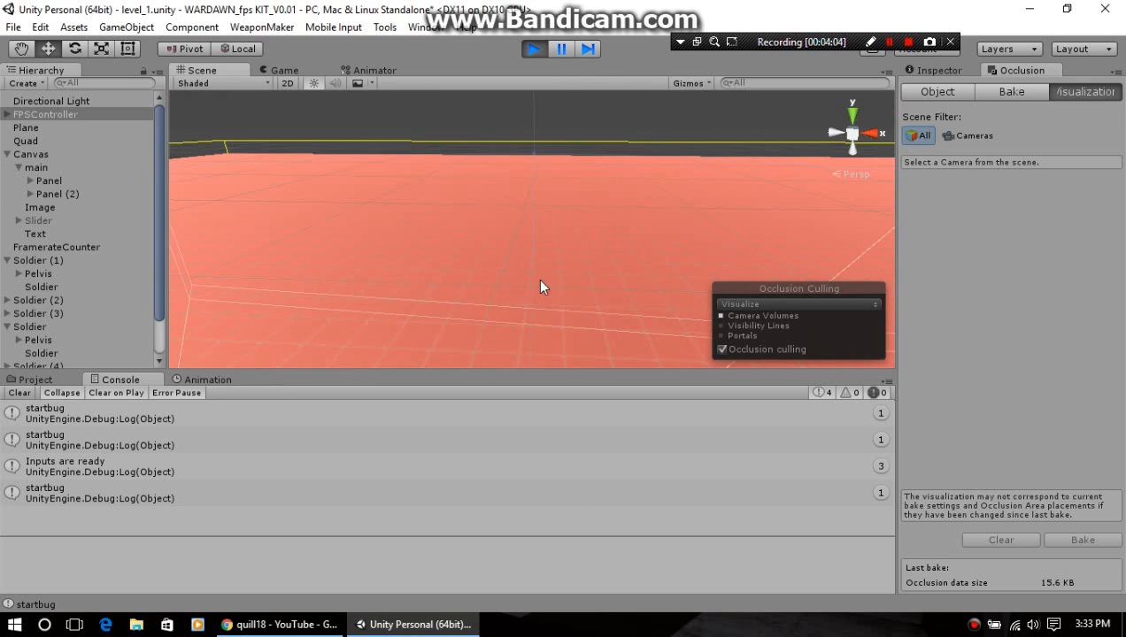
middle_drag(465, 295, 542, 176)
scroll(541, 229, down, 4)
scroll(538, 185, up, 3)
scroll(540, 177, up, 3)
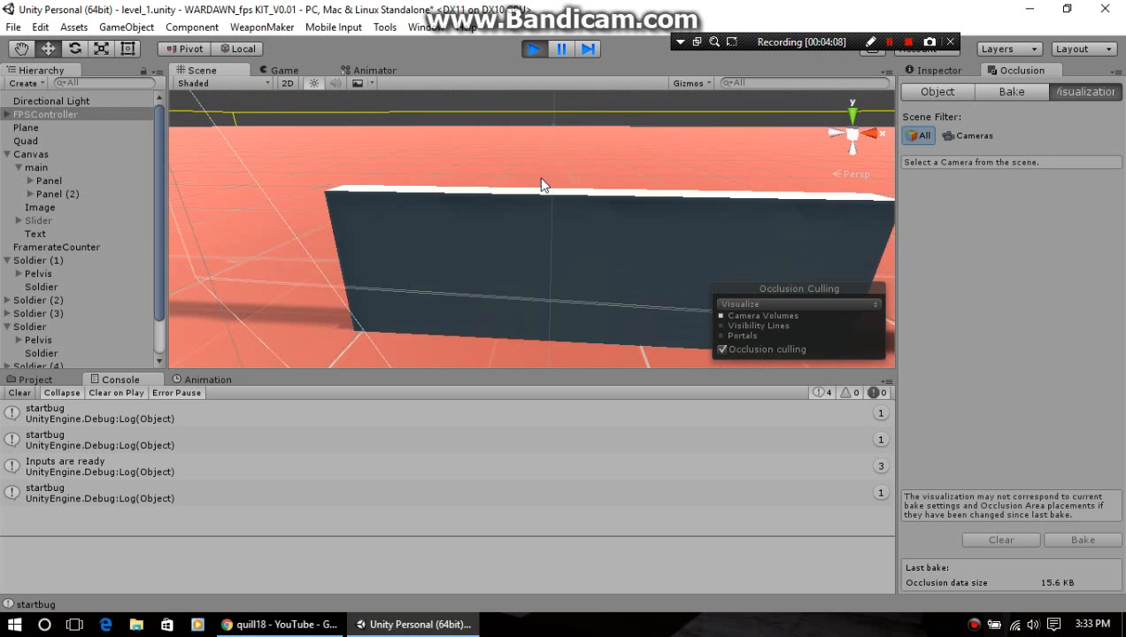
scroll(540, 179, down, 3)
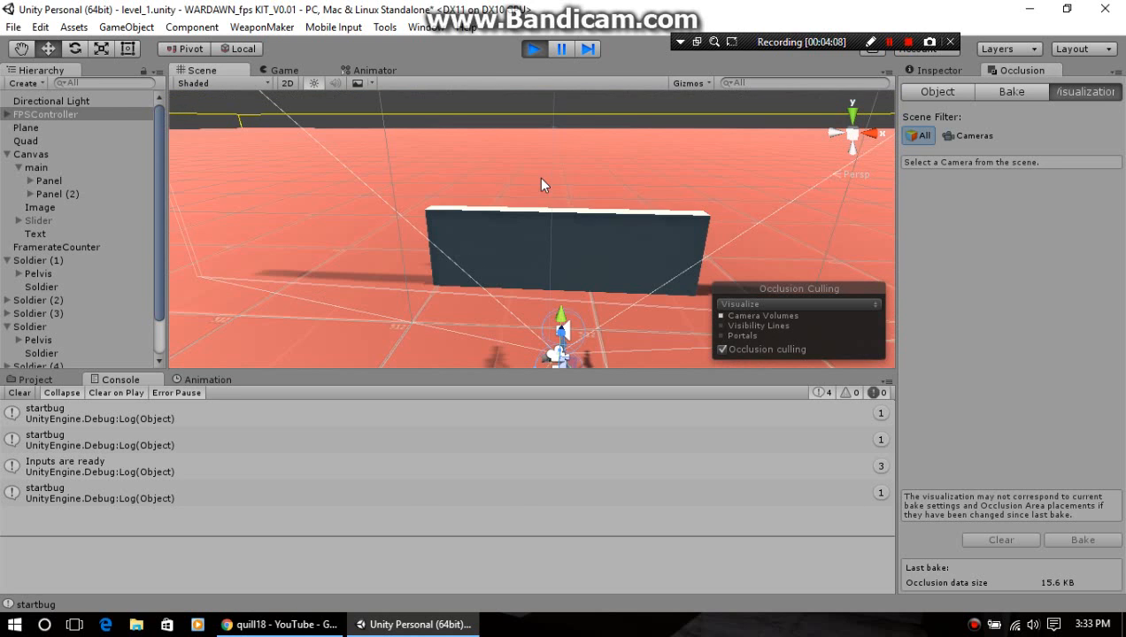
Close the Scene view and return to the paused Game view.
right_click(225, 68)
click(241, 97)
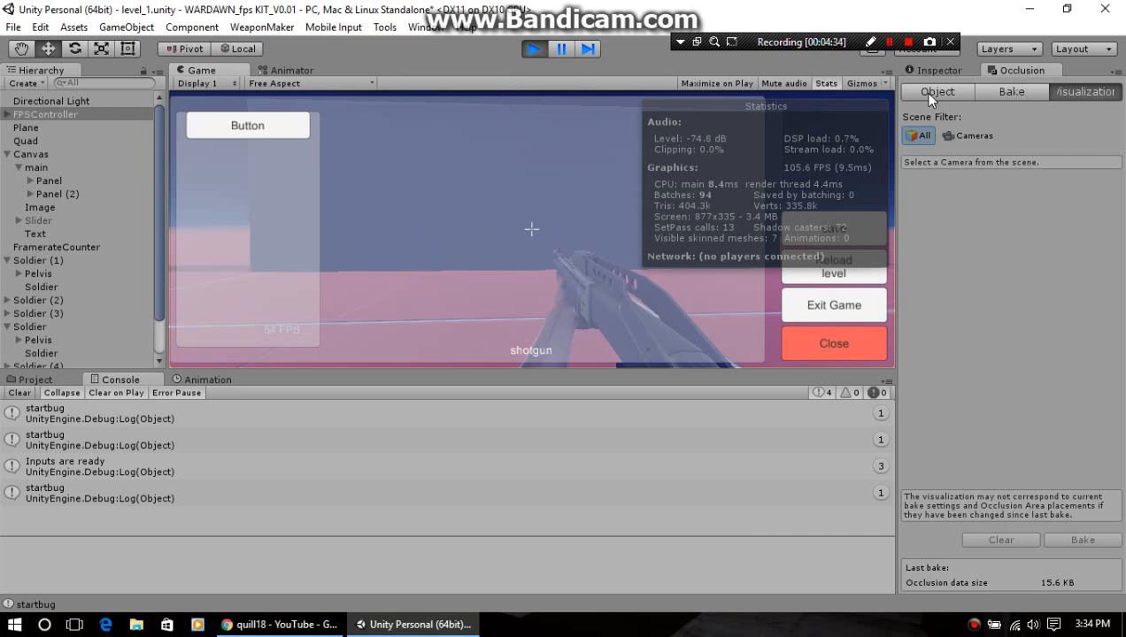
Stop the running game, replay the level briefly up to its pause menu, and stop play mode again.
click(960, 91)
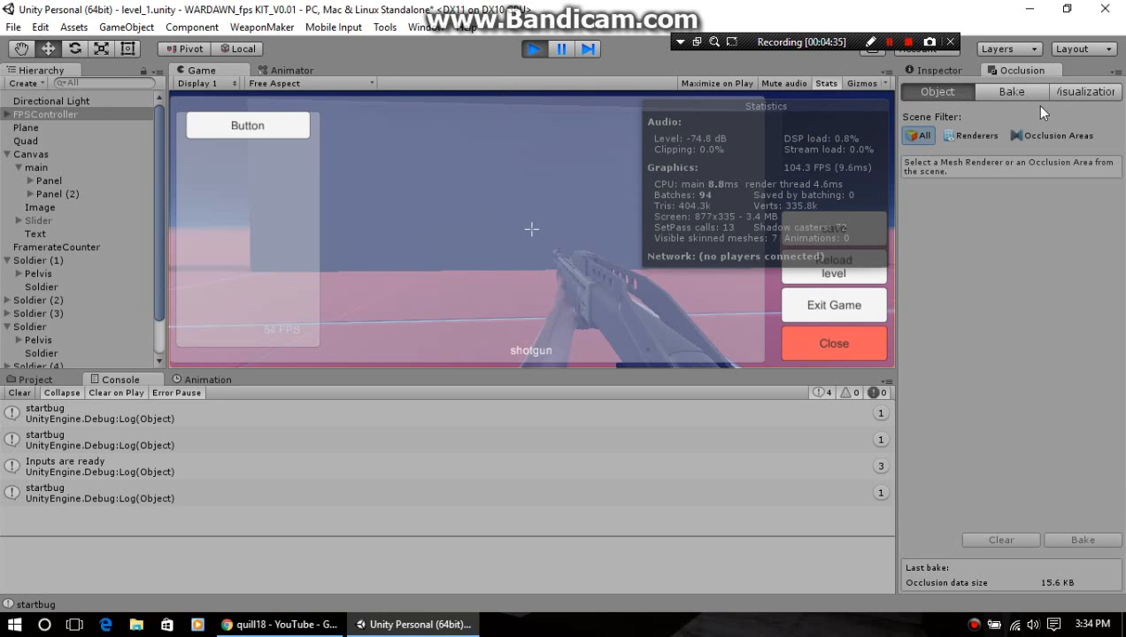
click(532, 51)
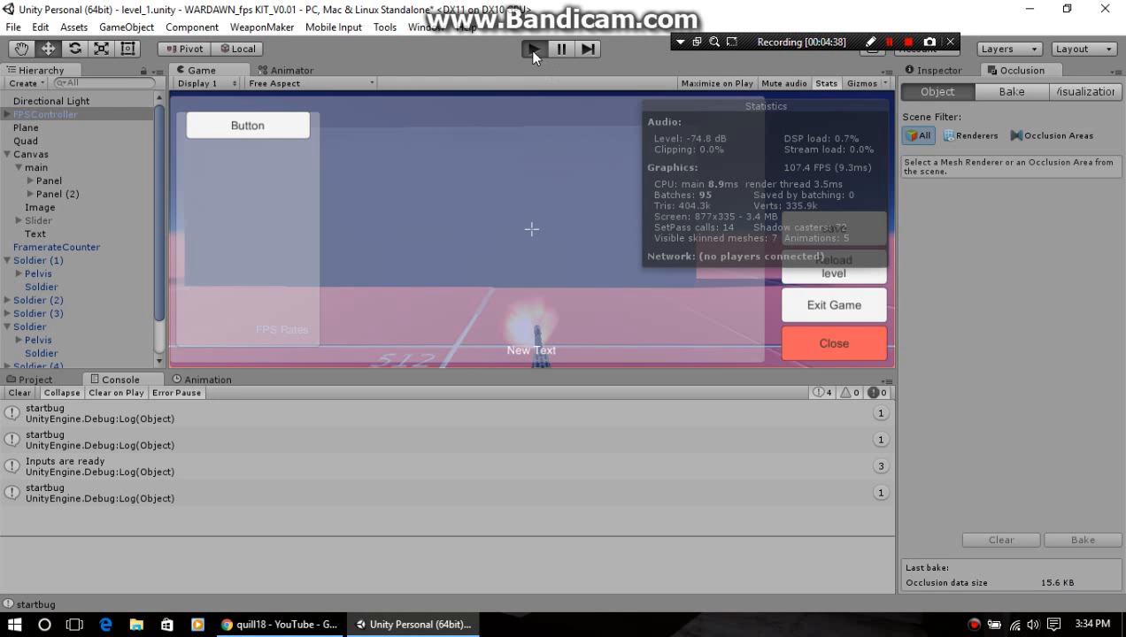
click(532, 51)
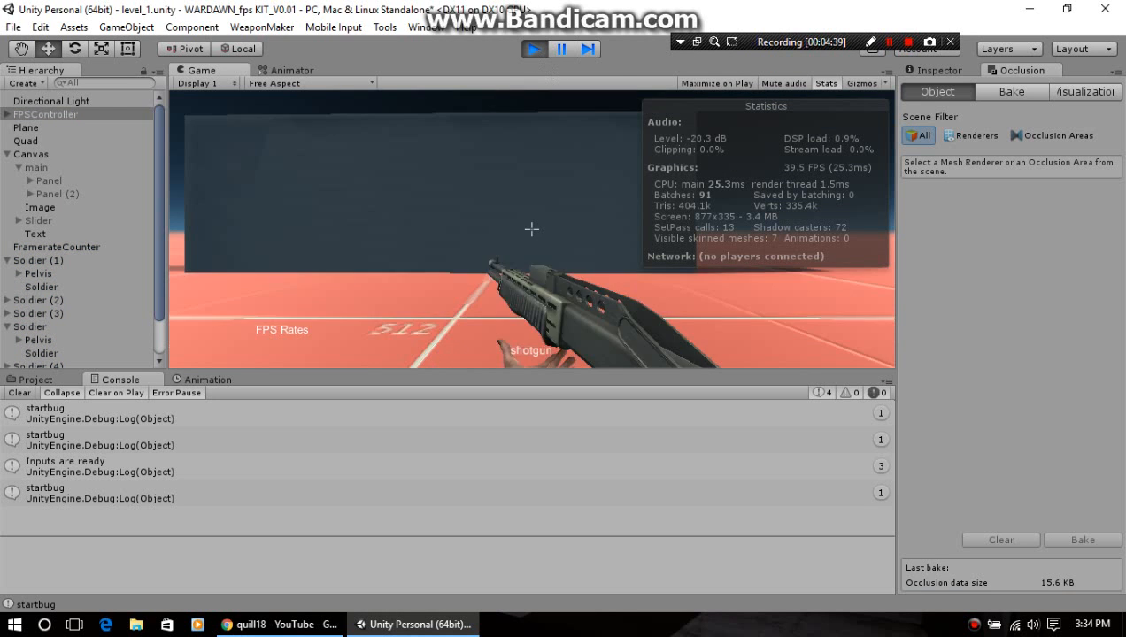
key(Escape)
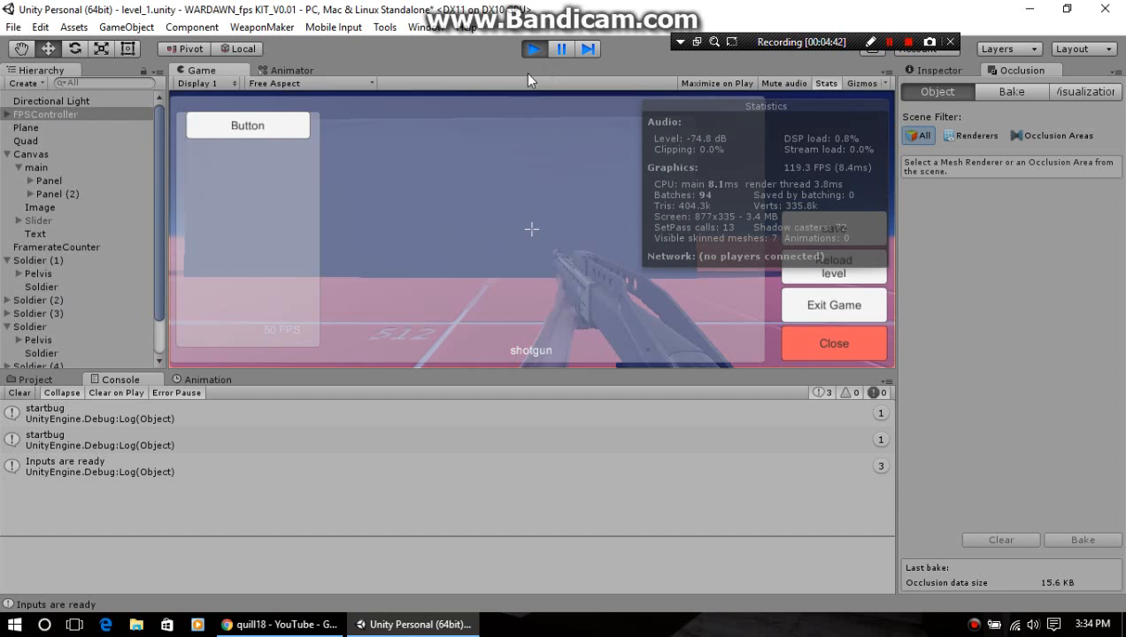
click(532, 55)
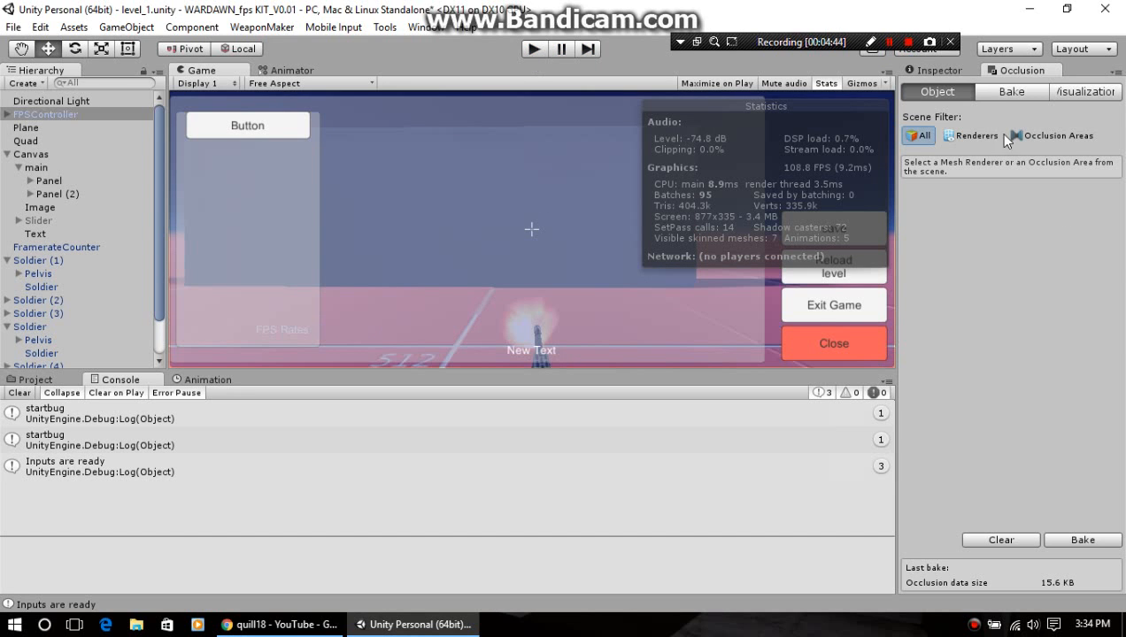
Review the occlusion bake parameters Smallest Occluder and Smallest Hole, and show the occlusion visualization settings.
click(983, 94)
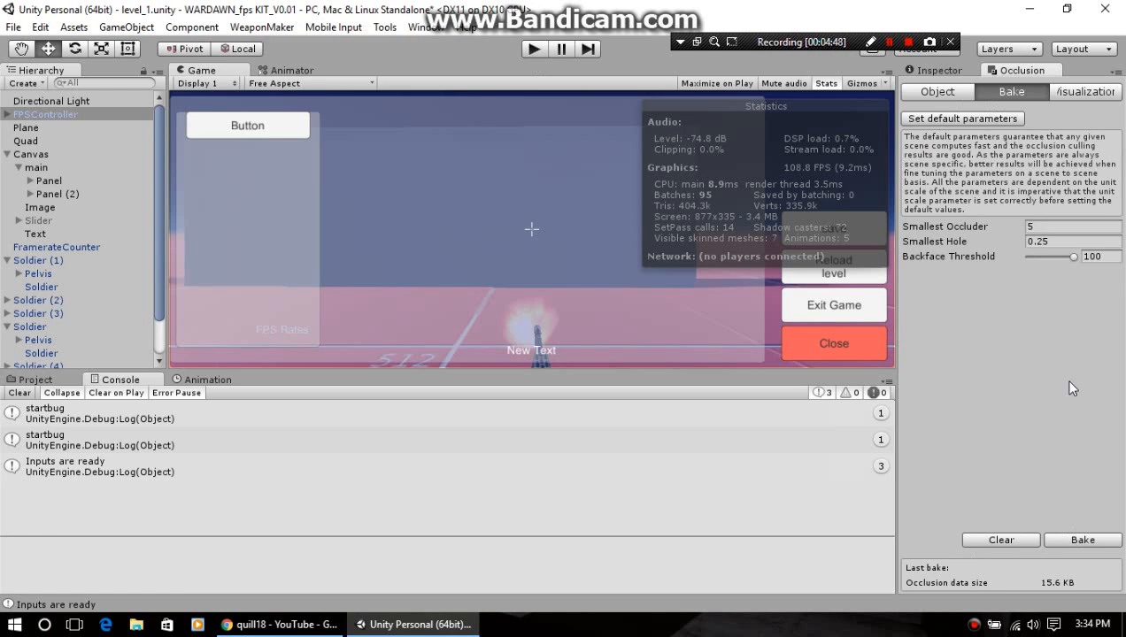
click(1029, 228)
mouse_move(973, 257)
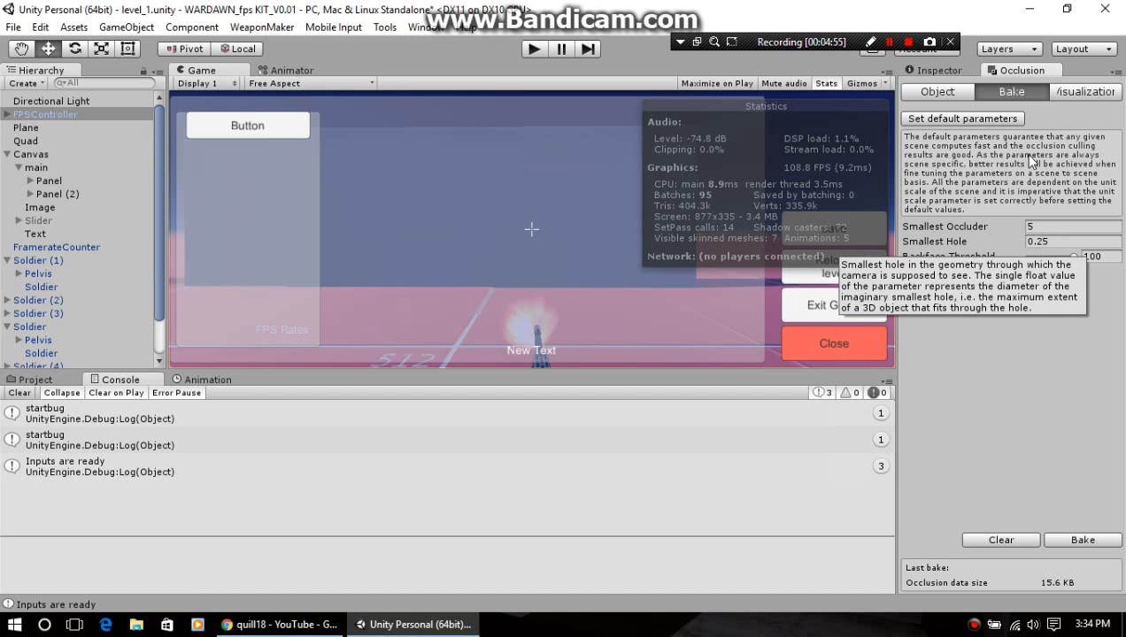
click(1082, 91)
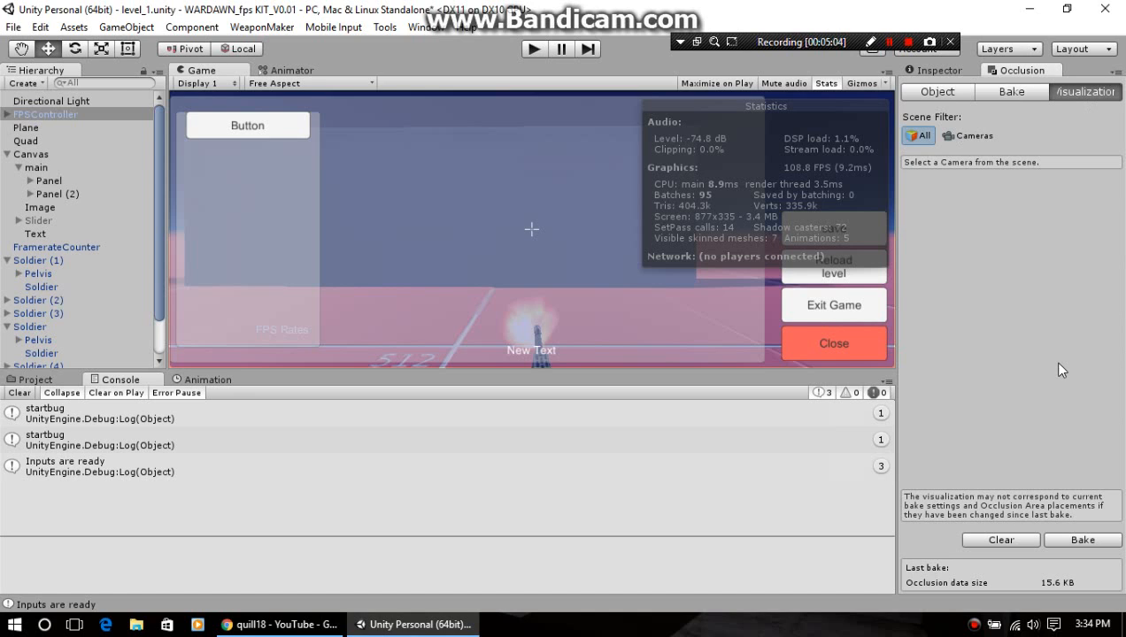
Browse the project assets and open the warInput_system script from the abstract folder under C#Scipts.
click(36, 380)
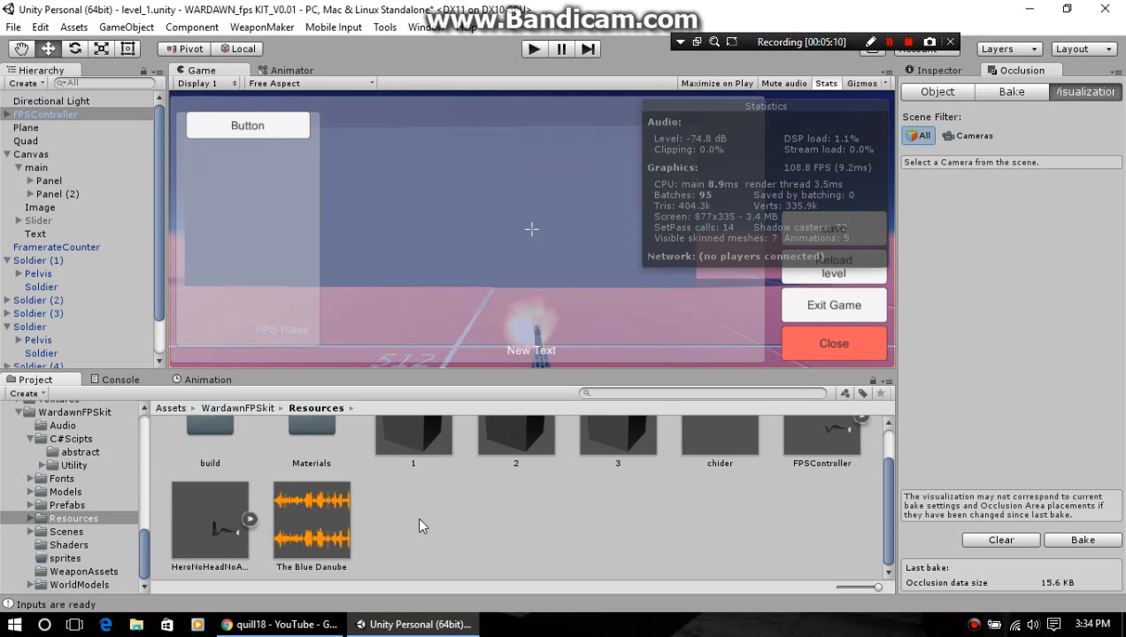
scroll(419, 520, up, 2)
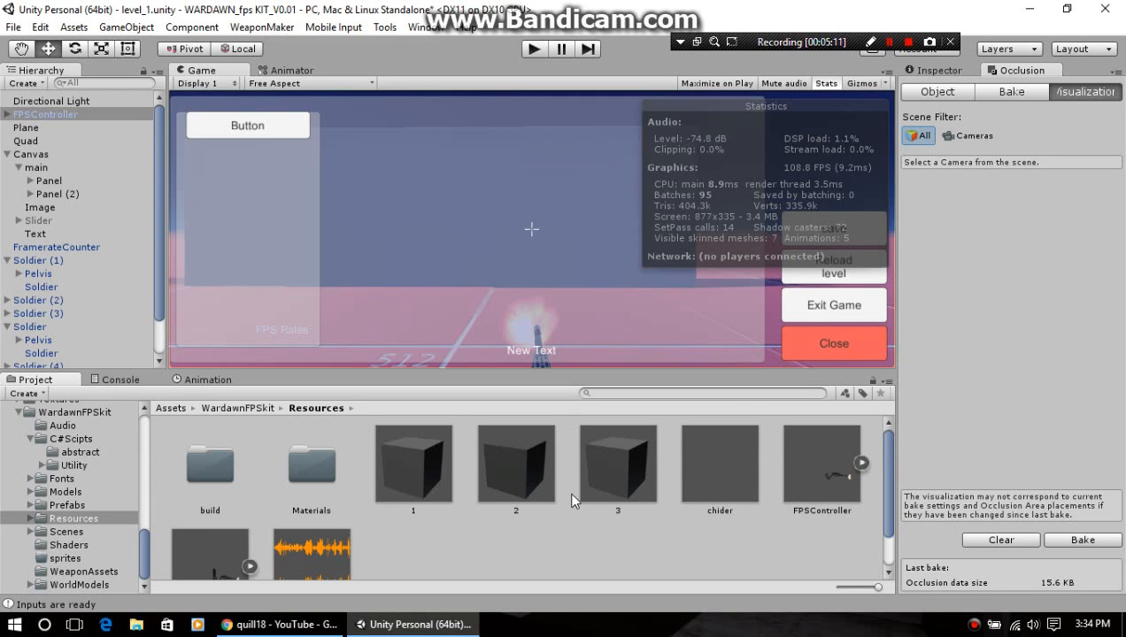
scroll(498, 515, down, 2)
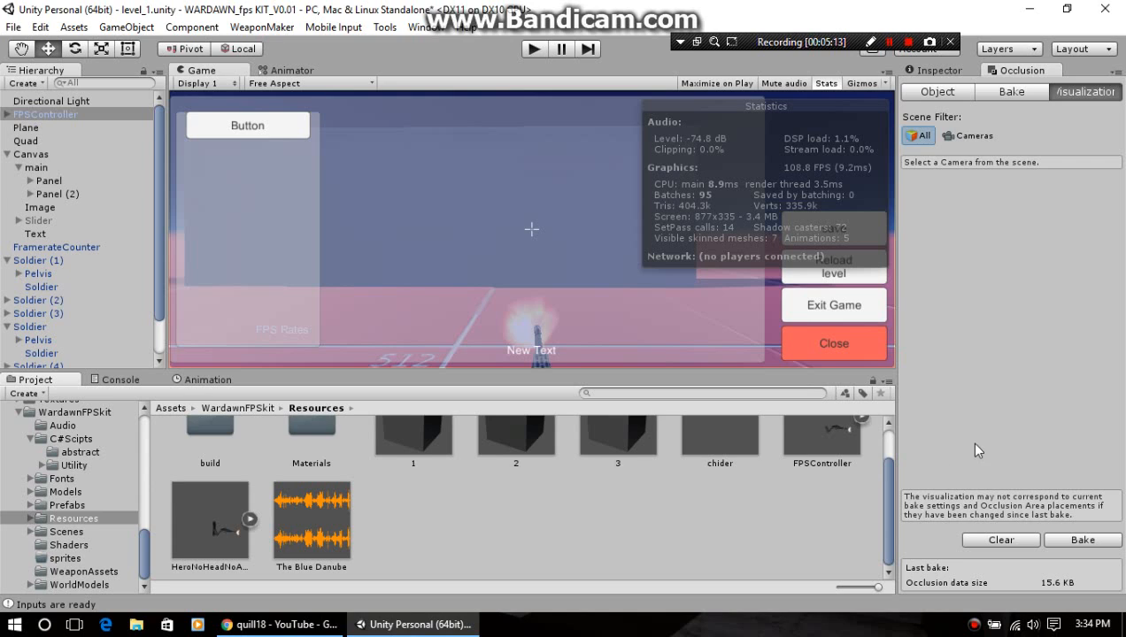
scroll(420, 523, up, 2)
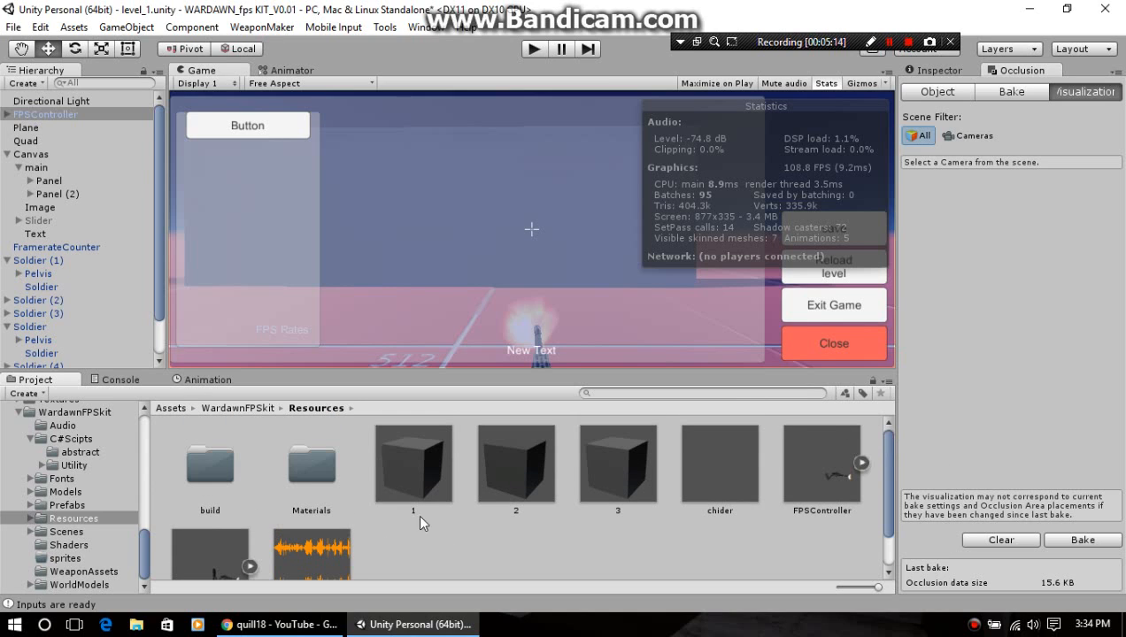
click(80, 452)
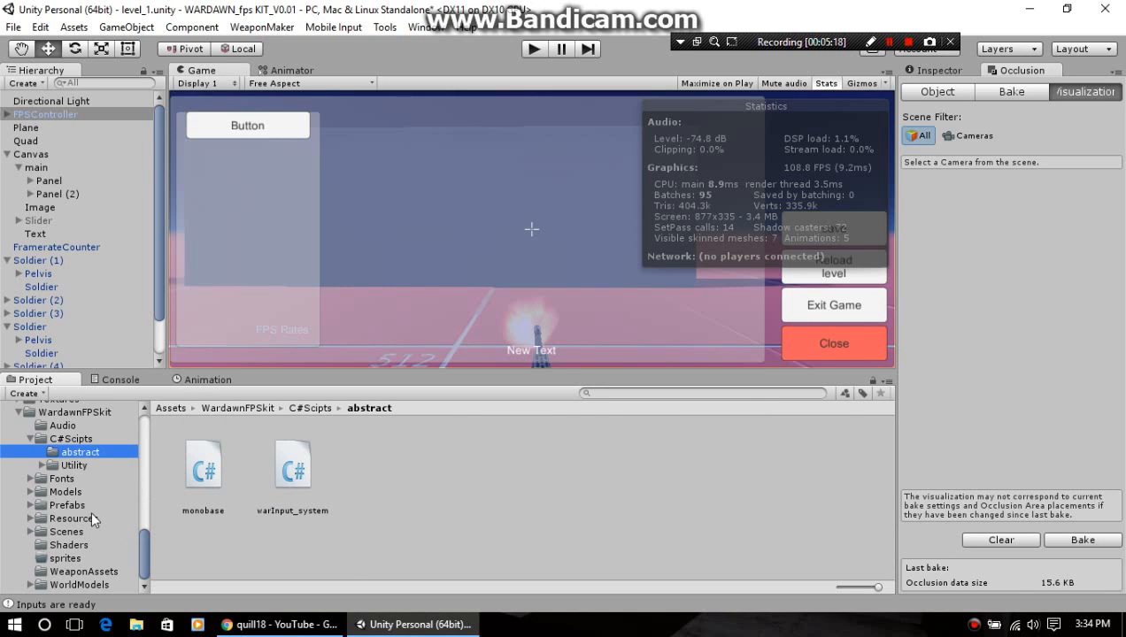
click(301, 458)
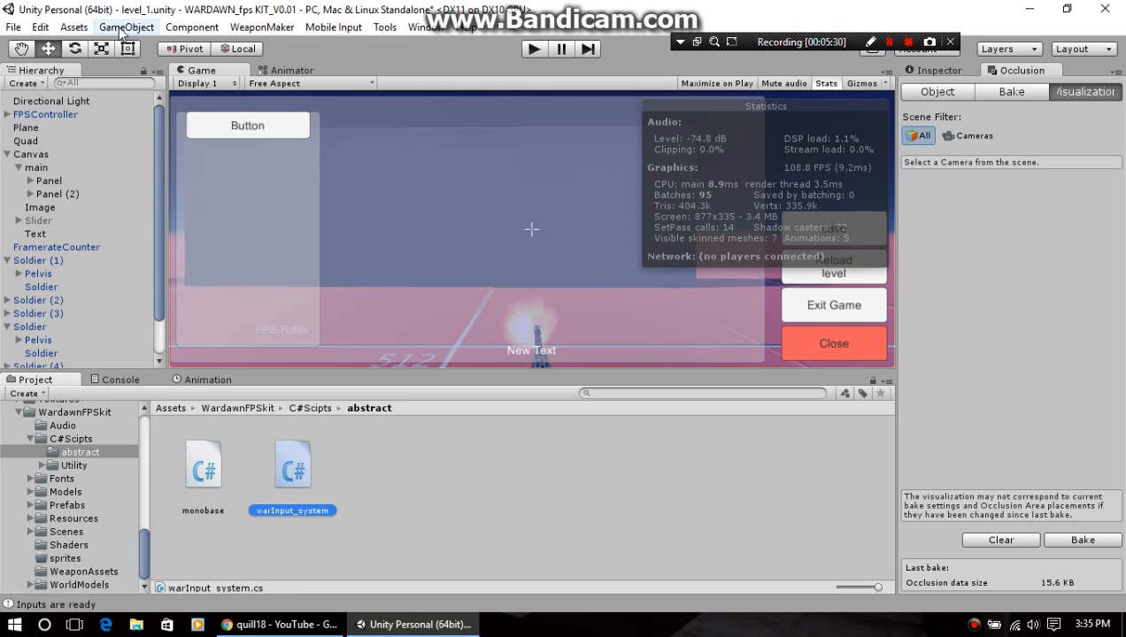
Check the available External Script Editor options in the External Tools preferences, and close the preferences without changes.
click(73, 28)
mouse_move(40, 27)
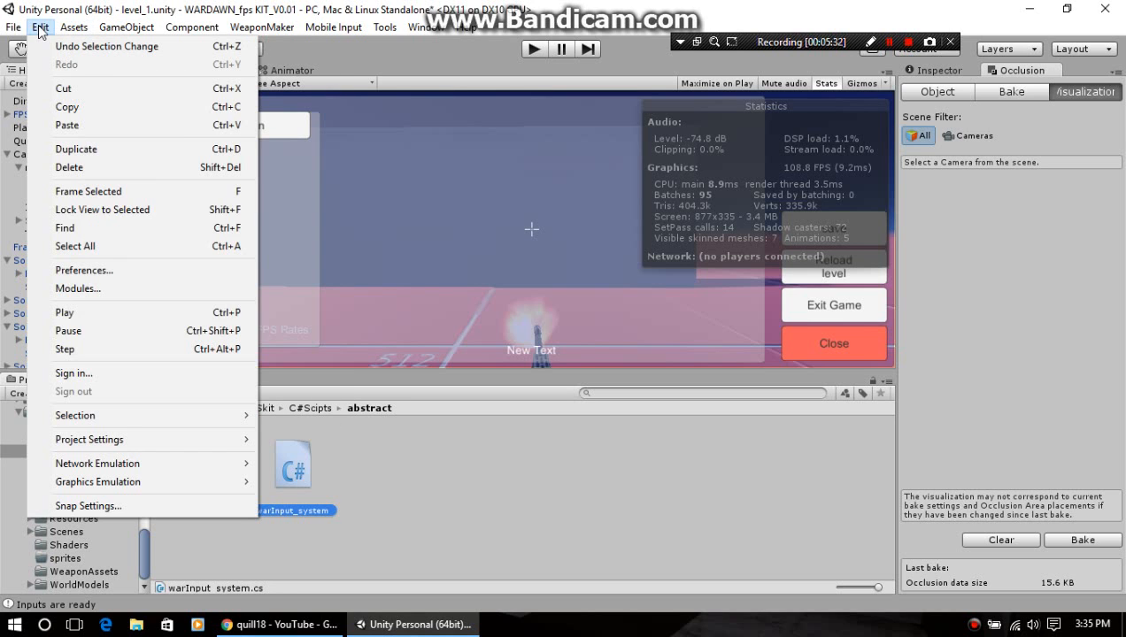
mouse_move(206, 440)
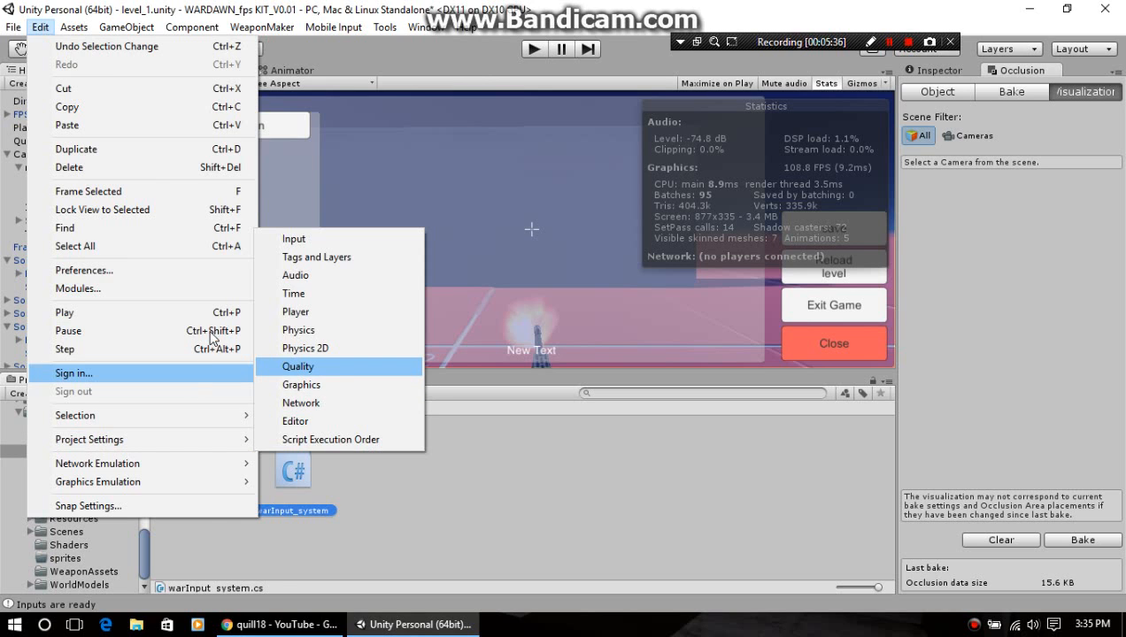
click(84, 270)
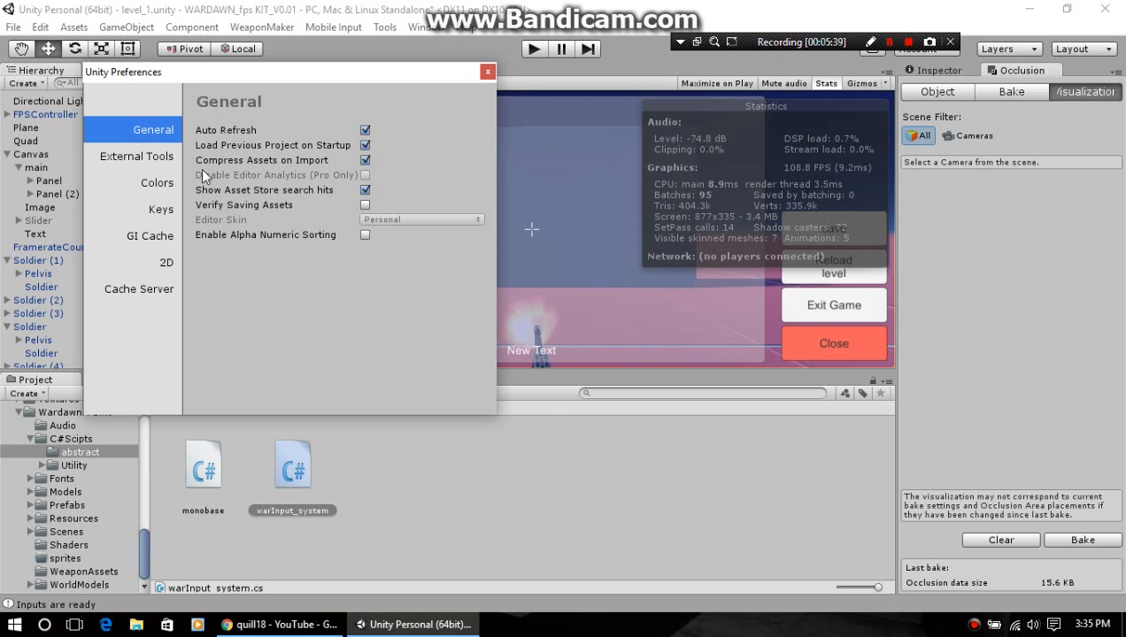
click(152, 156)
click(421, 131)
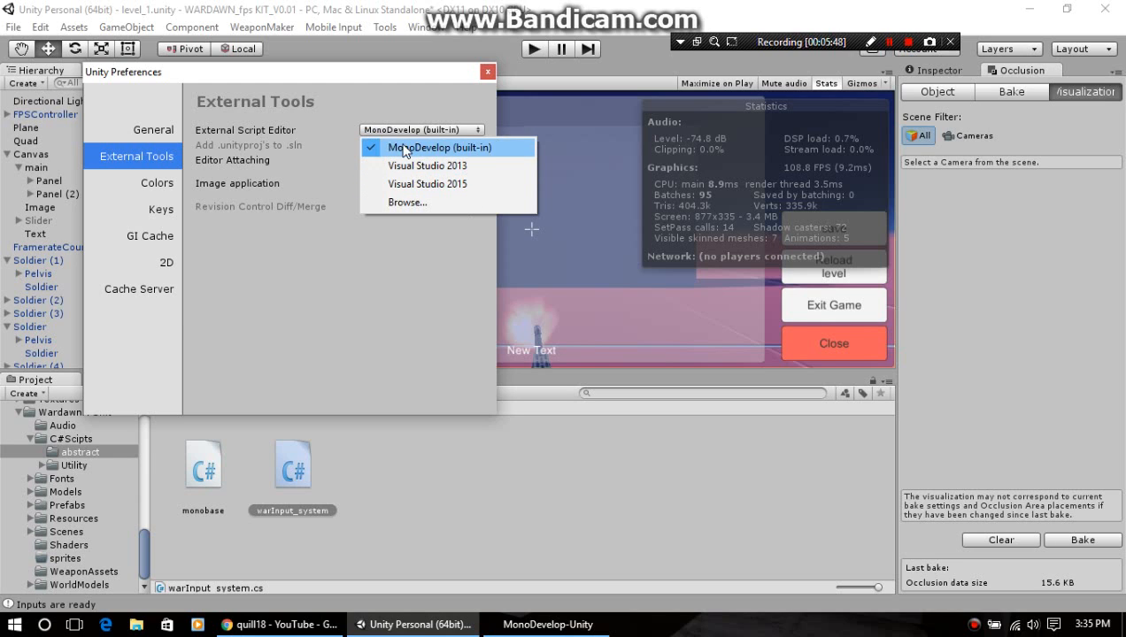
click(418, 265)
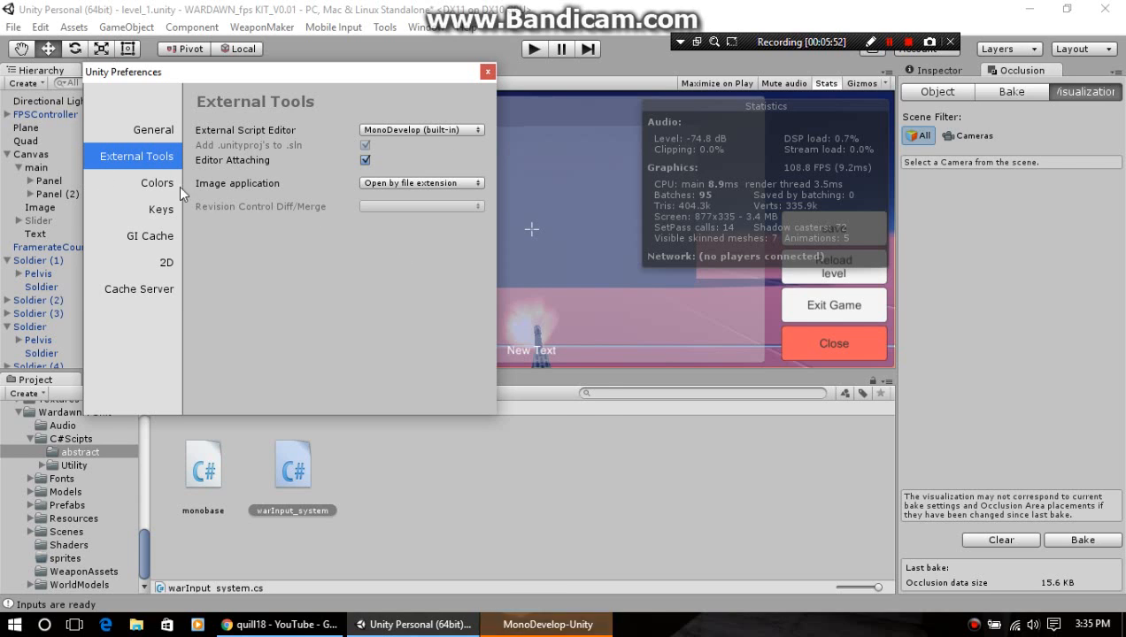
click(486, 72)
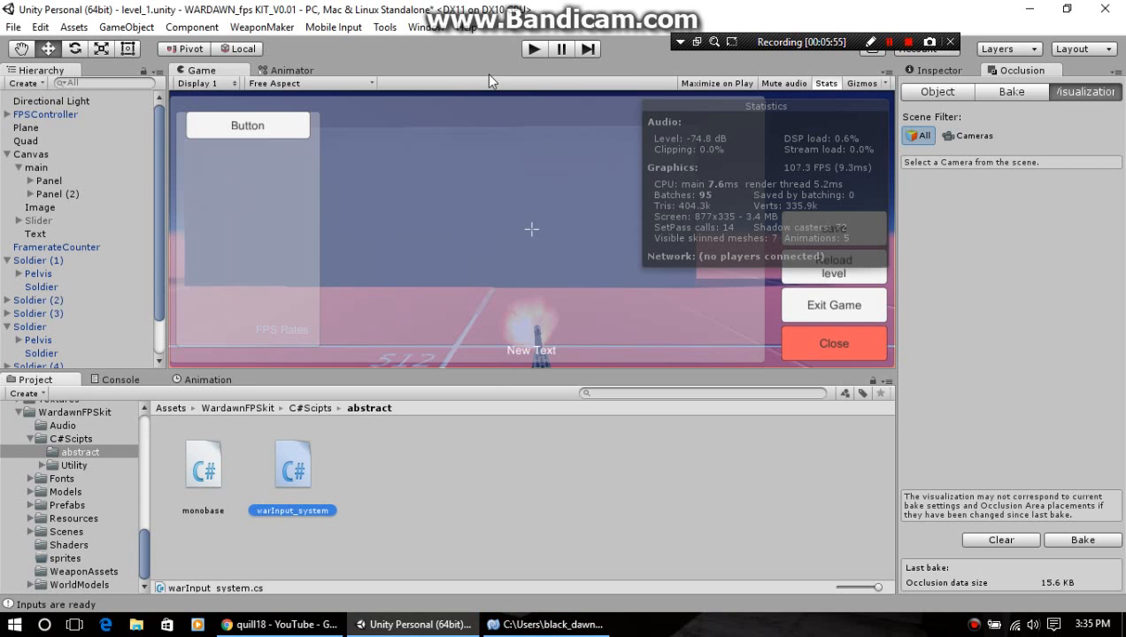
Switch to MonoDevelop to view the warInput_system script, and return to Unity.
click(573, 630)
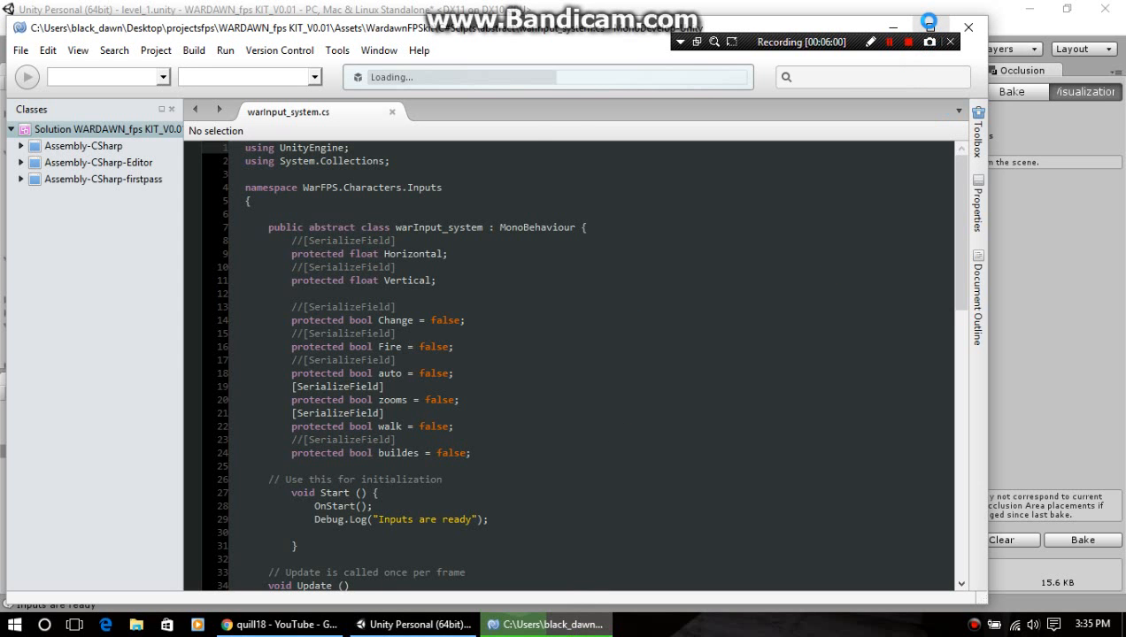
click(413, 624)
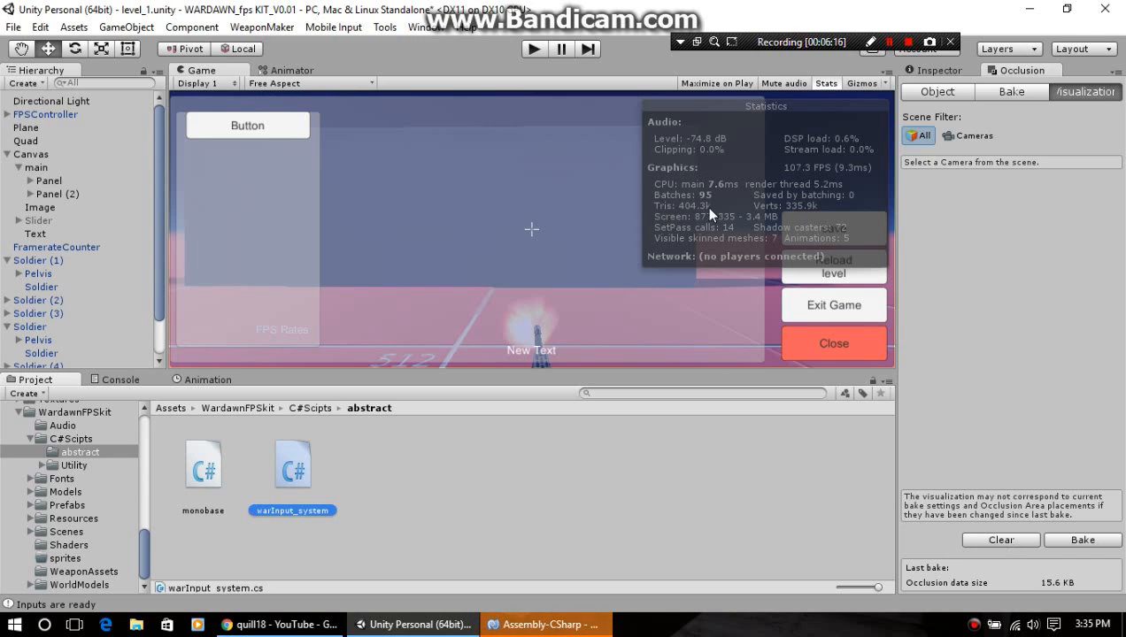
Clear the scene's baked occlusion data.
click(1003, 542)
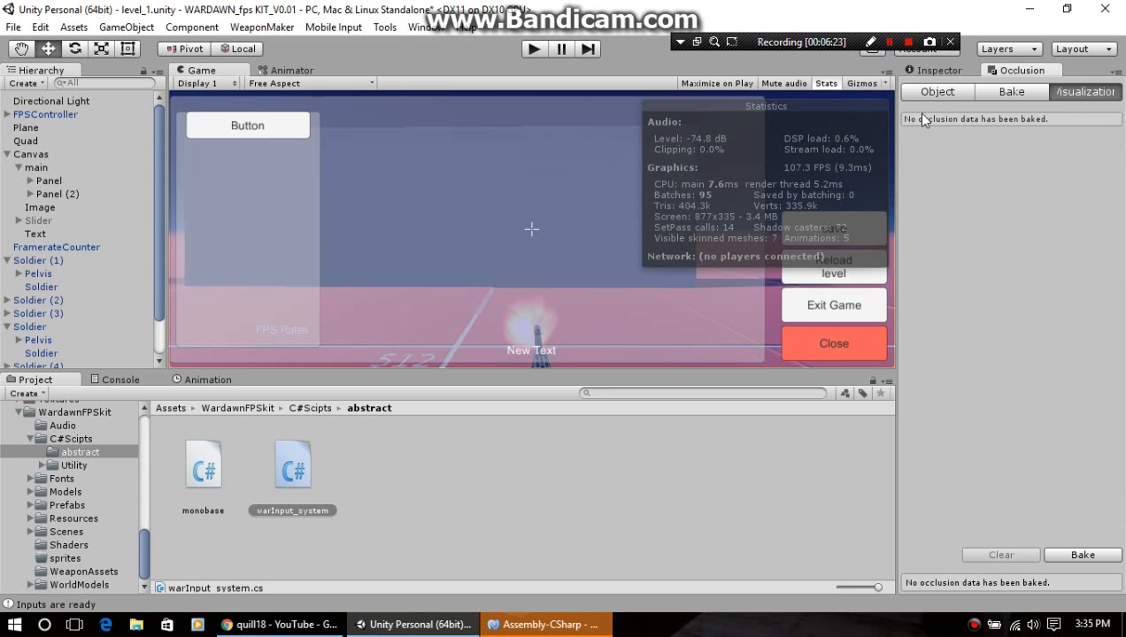
click(934, 74)
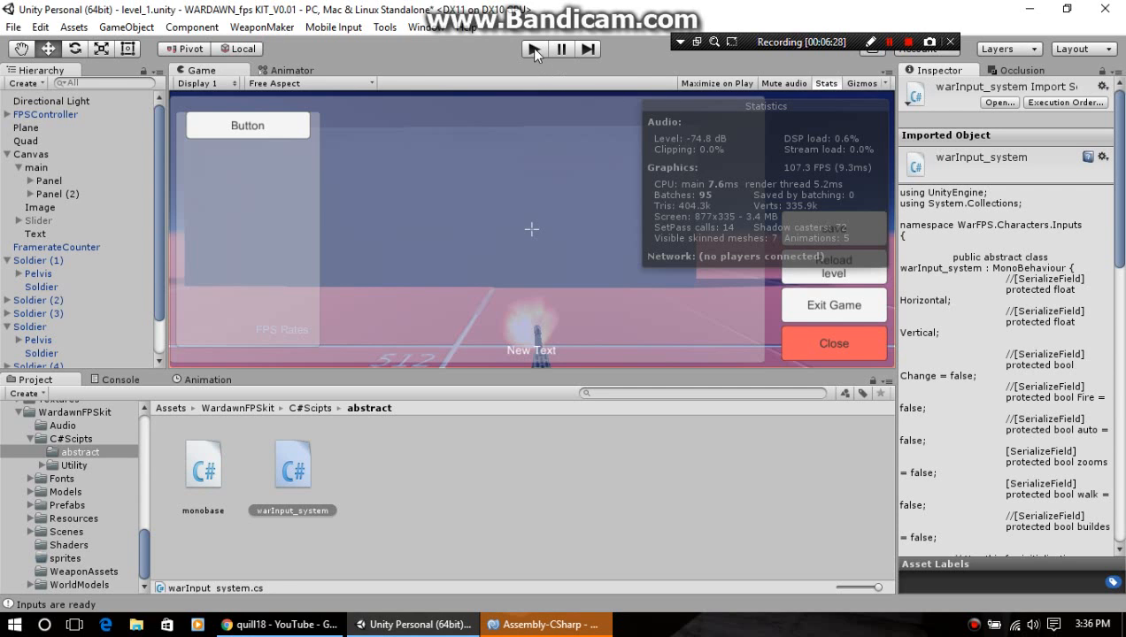
click(1010, 71)
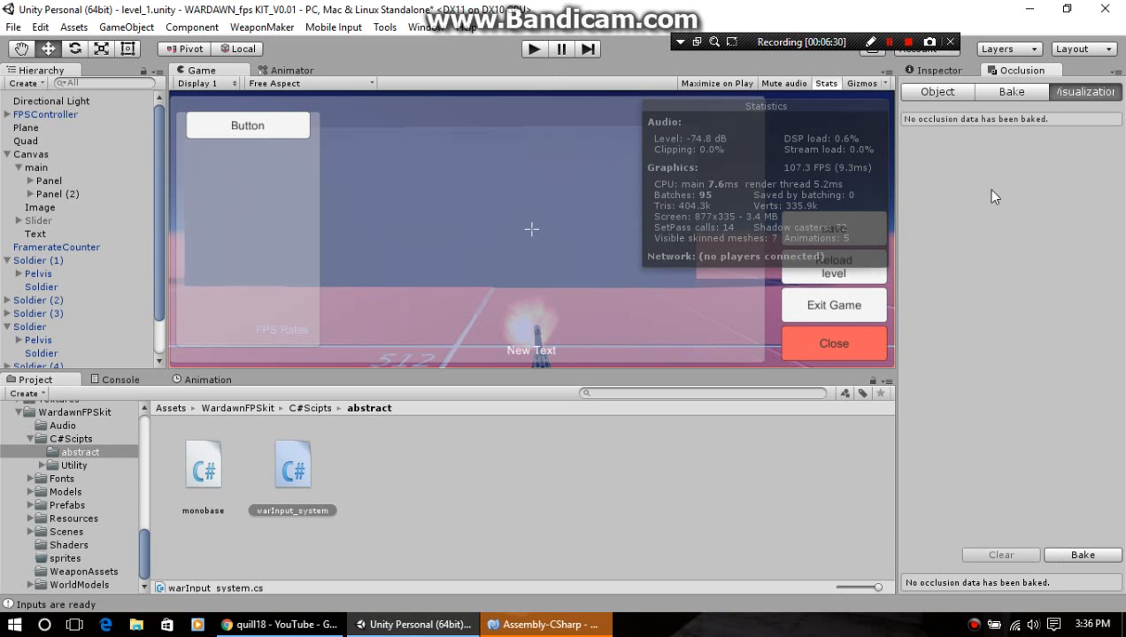
Play the level without occlusion data, walk the player toward the wall to compare the rendering statistics, and open the pause menu.
click(535, 49)
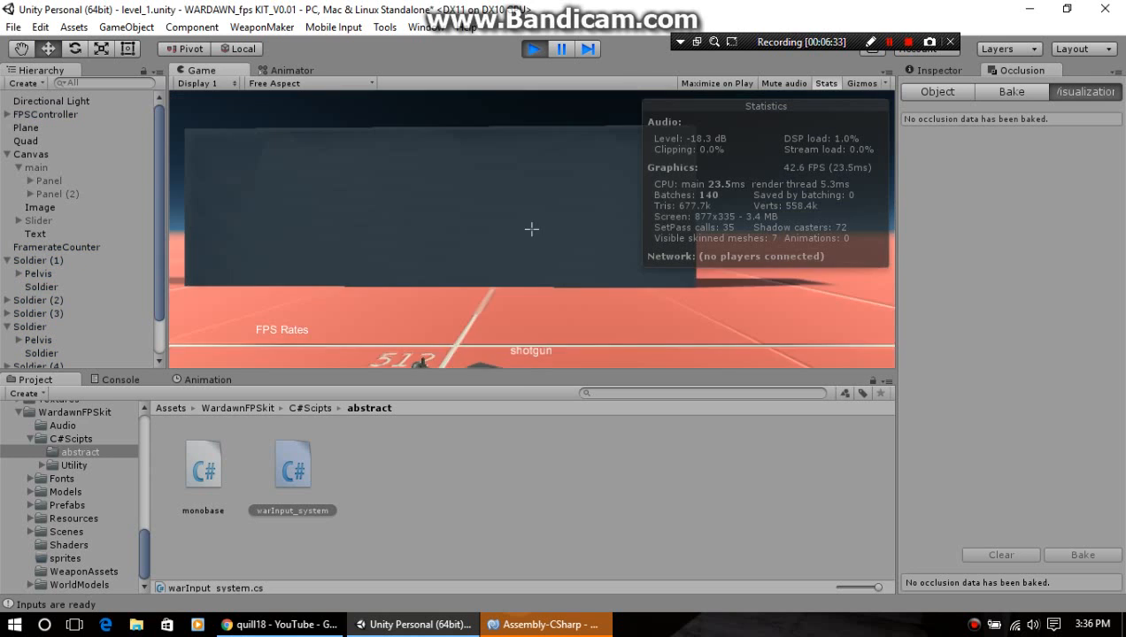
key(w)
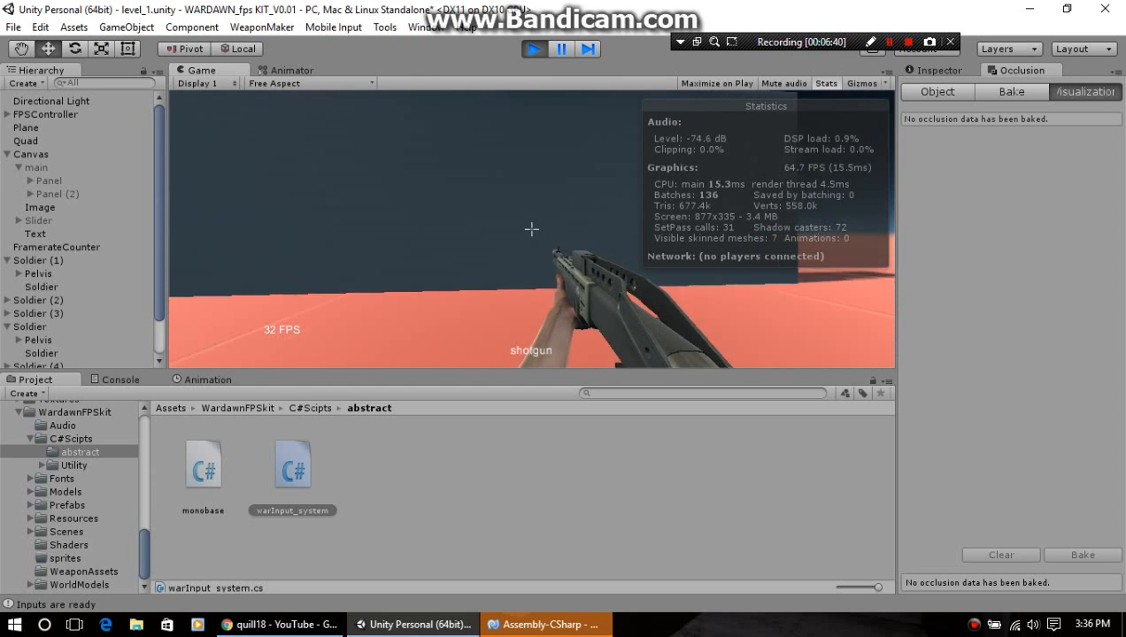
key(Escape)
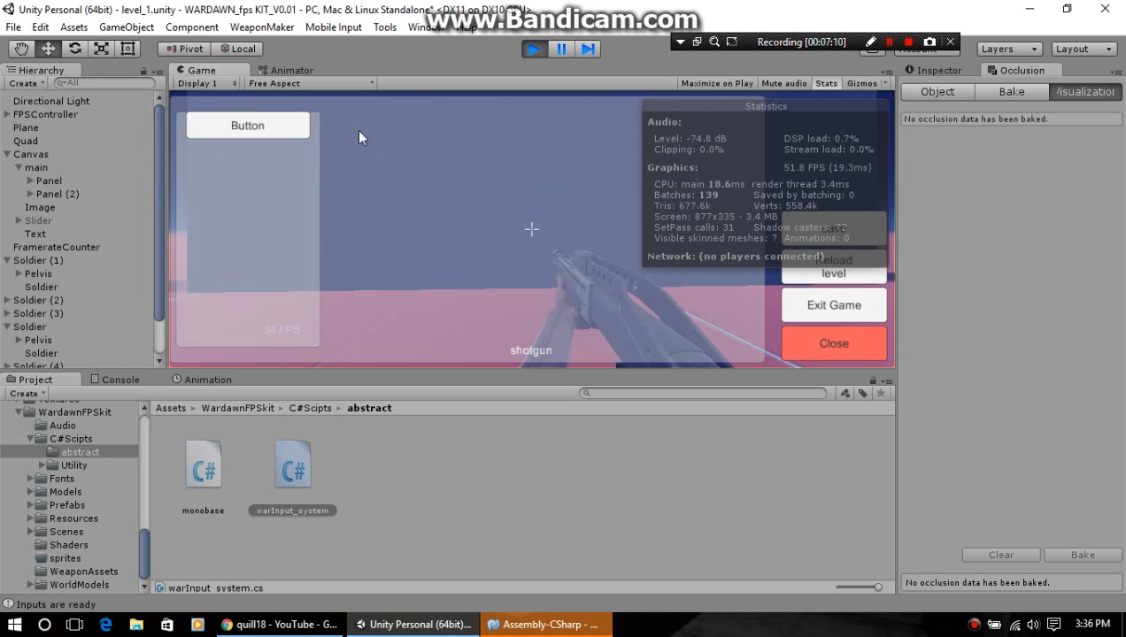
Add a Scene view showing the player's camera and the wall, and display the FPSController object's properties.
right_click(227, 76)
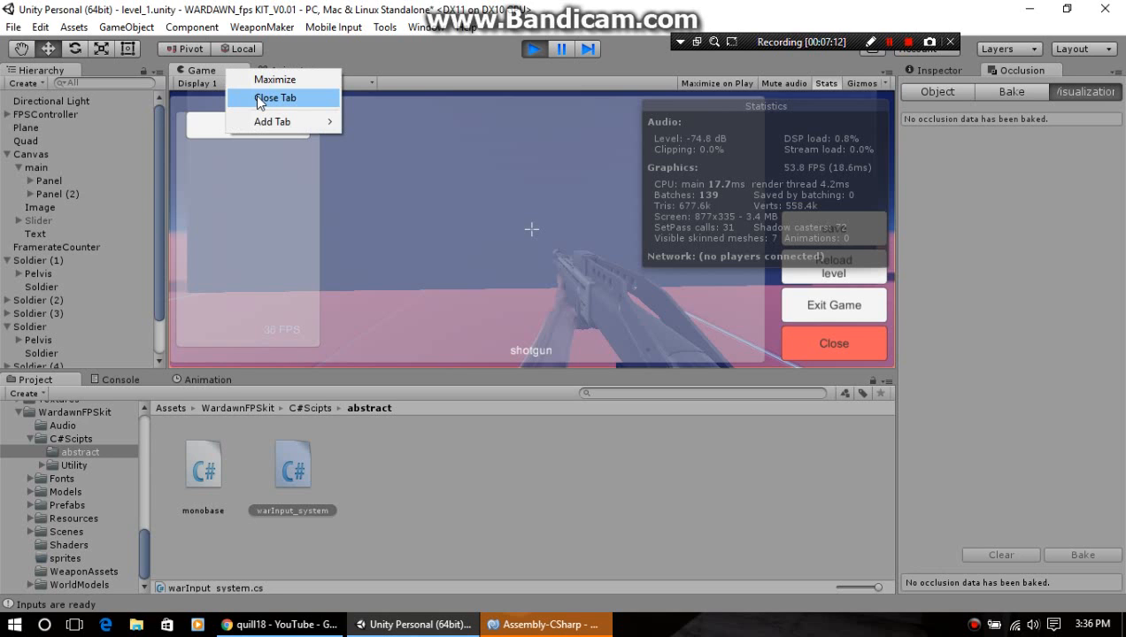
mouse_move(282, 125)
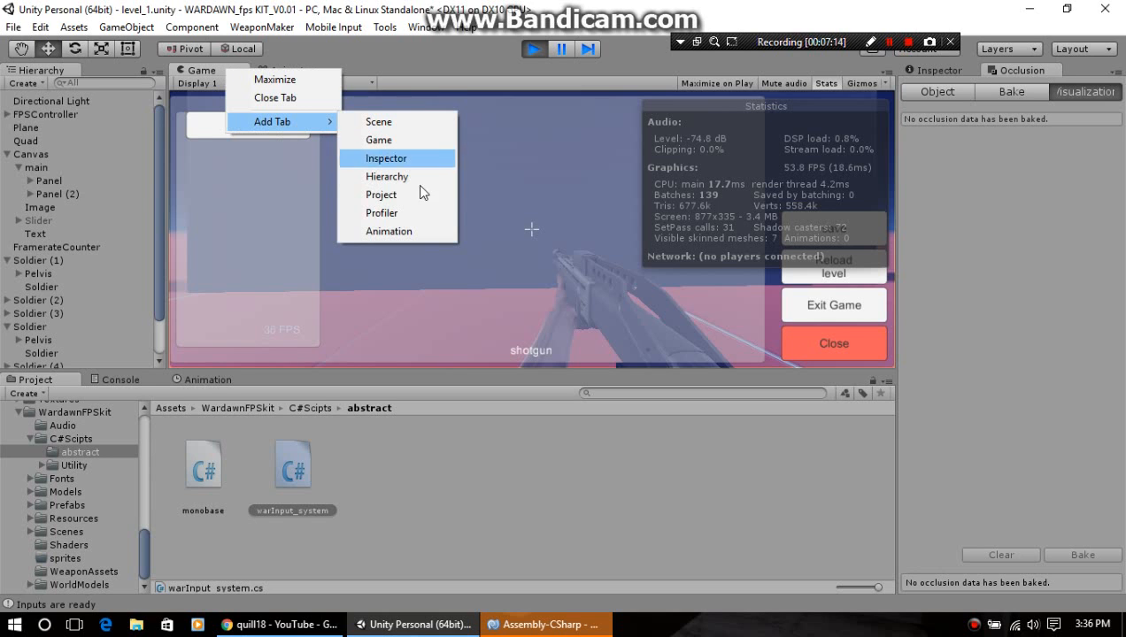
click(398, 124)
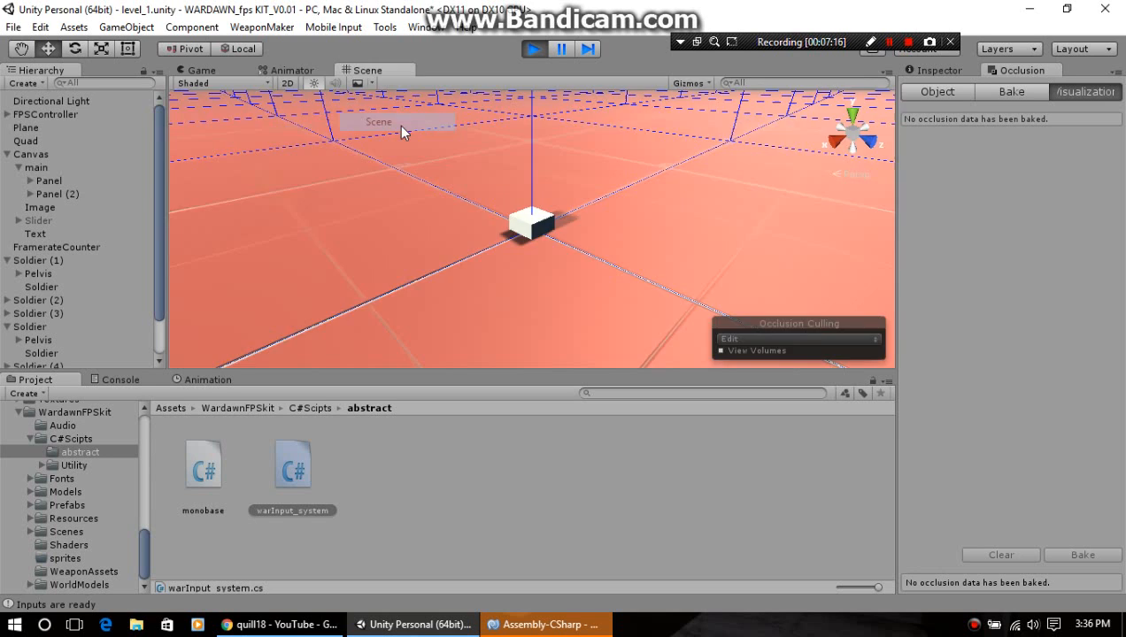
scroll(290, 166, down, 10)
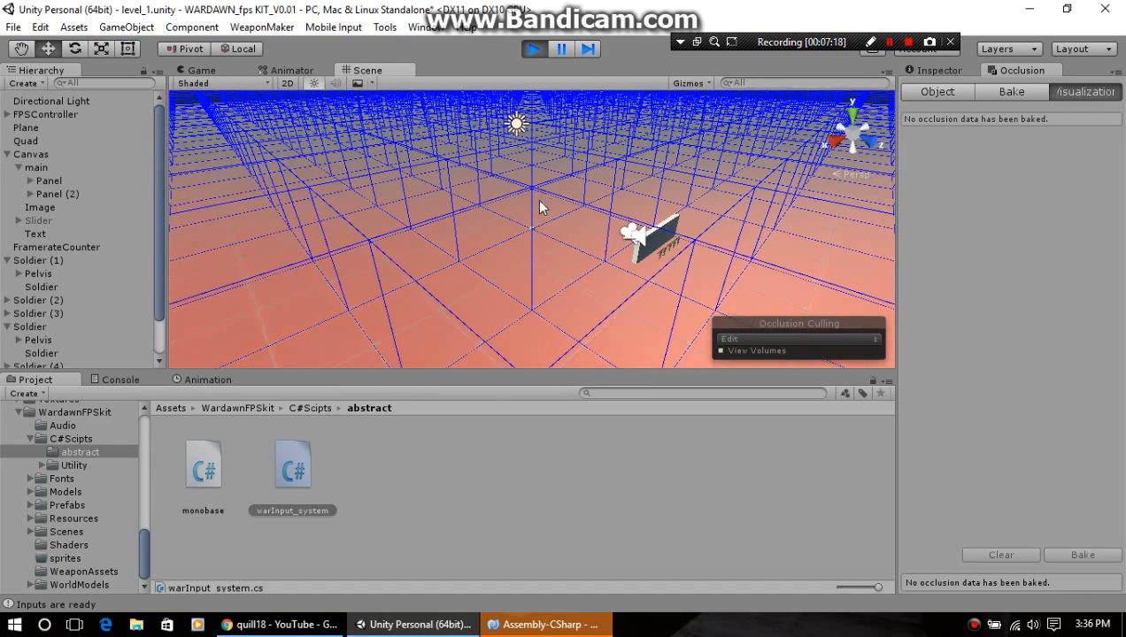
middle_drag(516, 260, 516, 295)
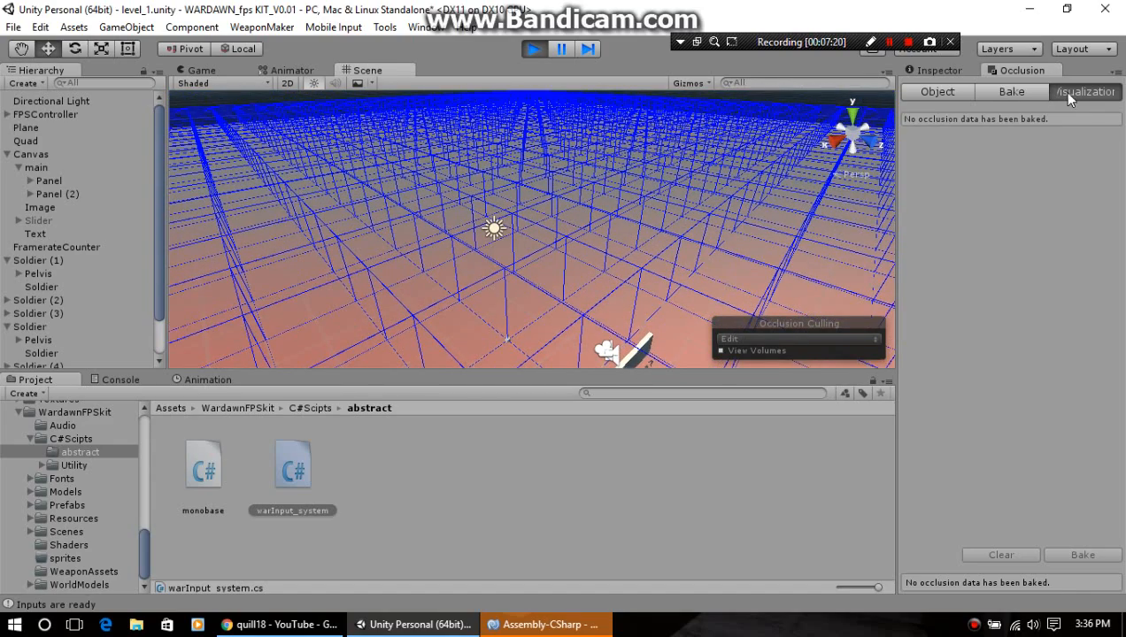
click(927, 71)
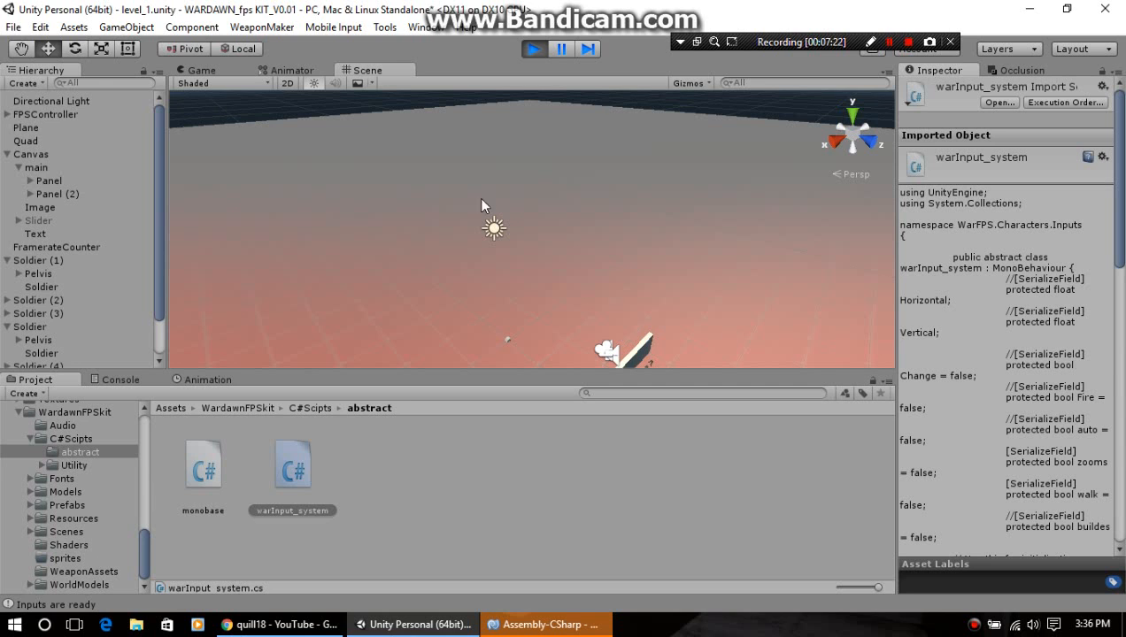
click(50, 113)
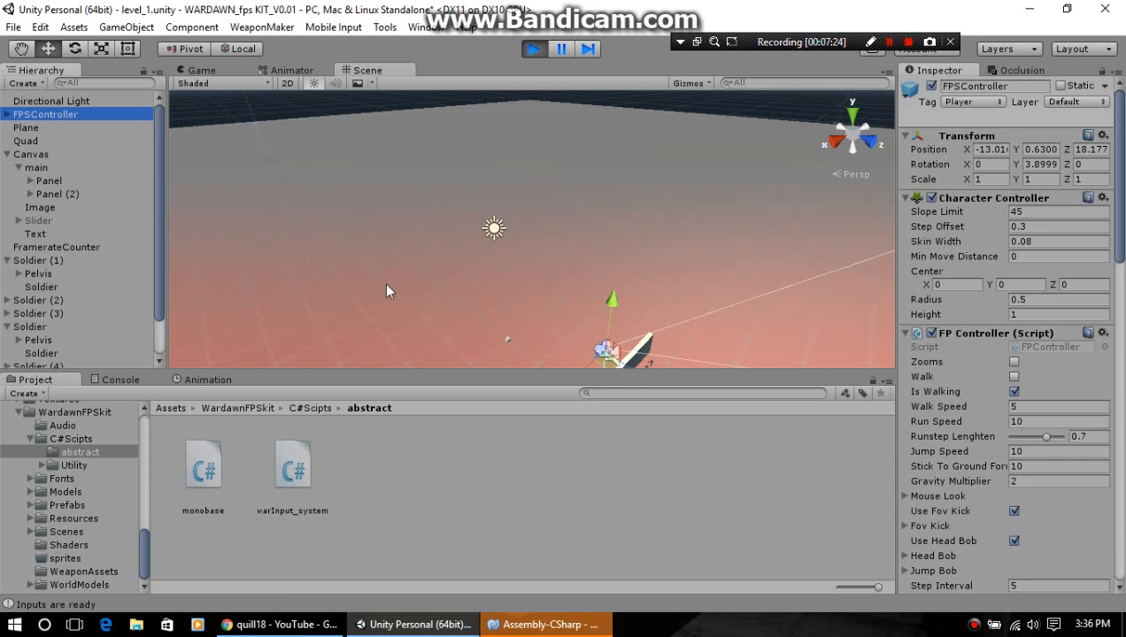
Set the far clipping plane of the FPSCharacterCamraMain camera under FPSController to 10, and adjust its frustum directly in the Scene view.
right_drag(552, 202, 659, 209)
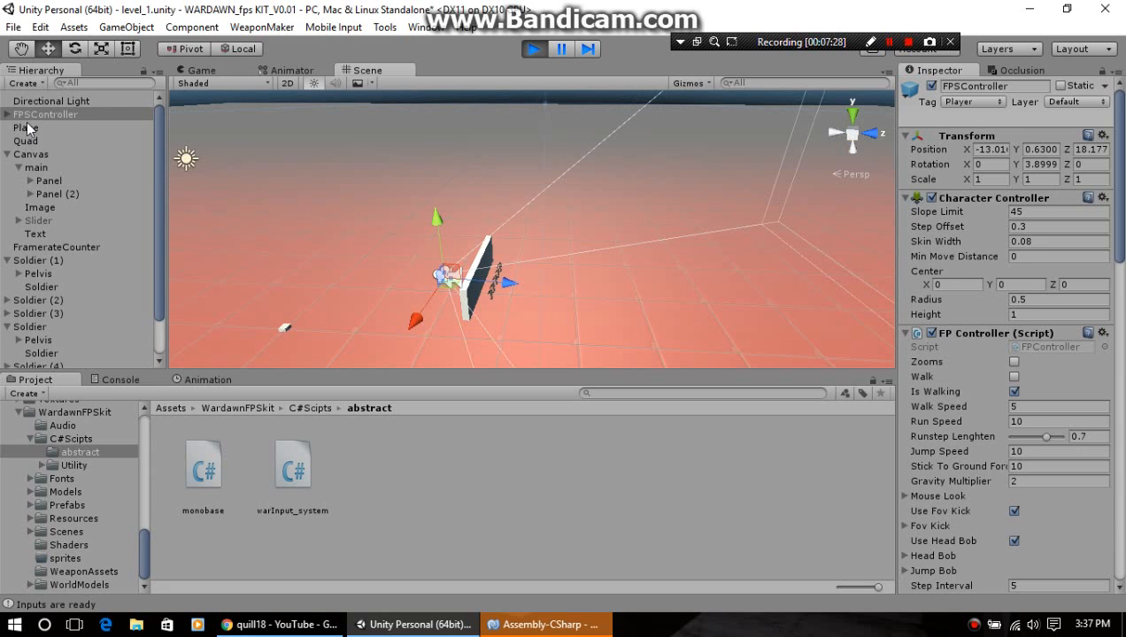
click(7, 114)
click(46, 128)
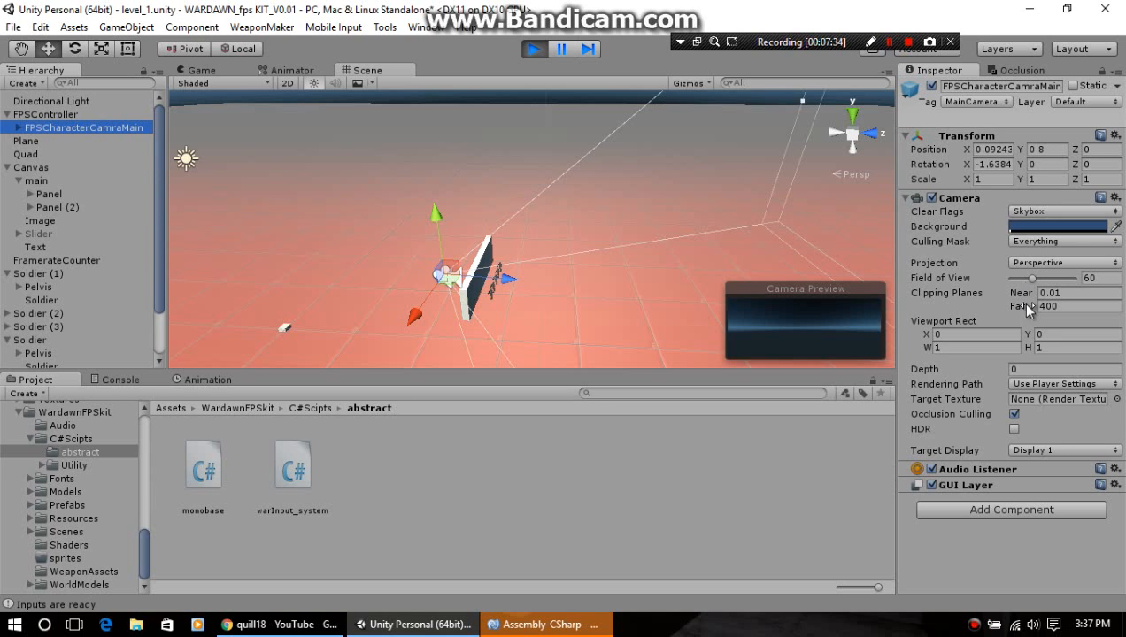
mouse_move(1024, 306)
mouse_down()
mouse_move(923, 317)
mouse_move(490, 299)
mouse_move(681, 338)
mouse_move(699, 389)
mouse_move(376, 411)
mouse_move(625, 408)
mouse_move(1009, 309)
mouse_up()
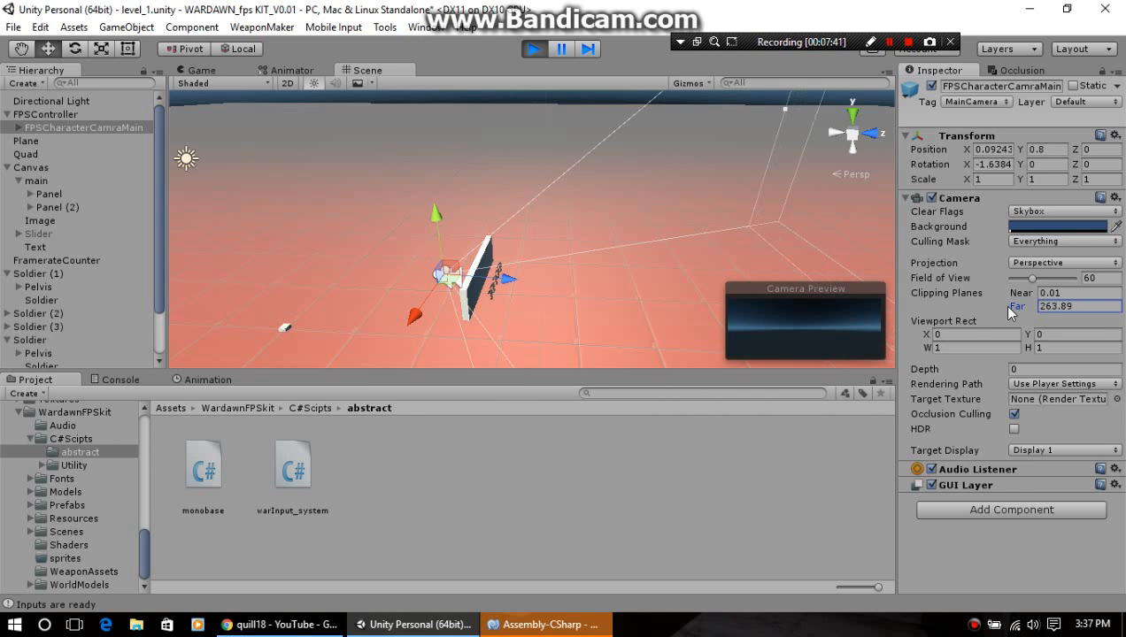
click(1081, 305)
text(10)
scroll(504, 265, up, 6)
middle_drag(534, 260, 549, 258)
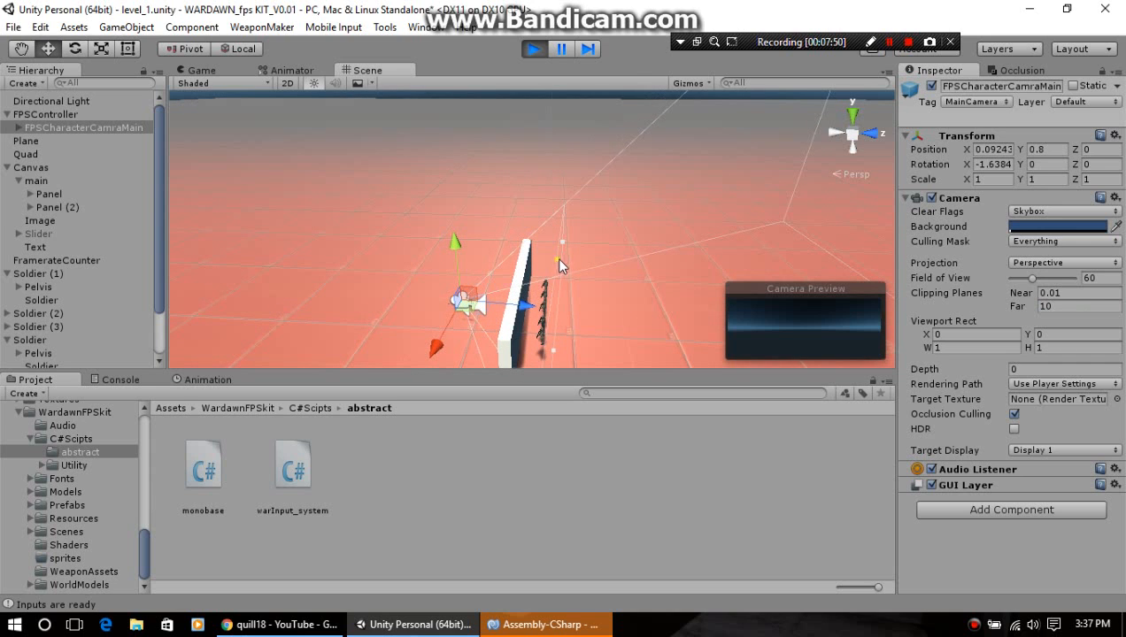
drag(555, 256, 443, 266)
View the occlusion visualization in the Scene view, check the Game view's rendering statistics, and stop playing the level.
click(1014, 70)
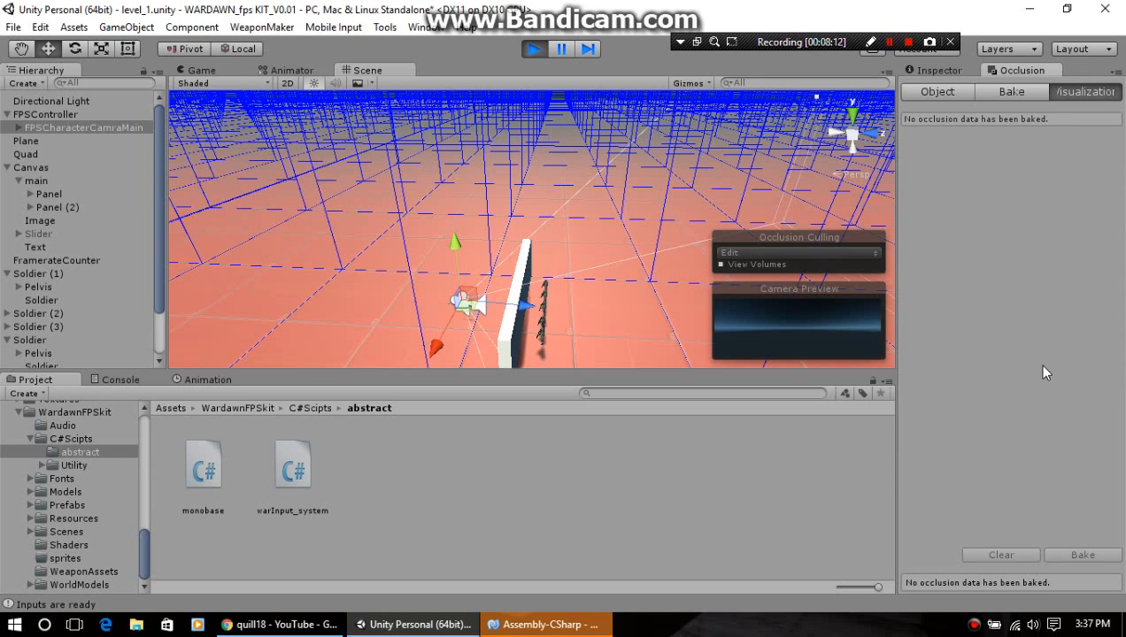
click(196, 70)
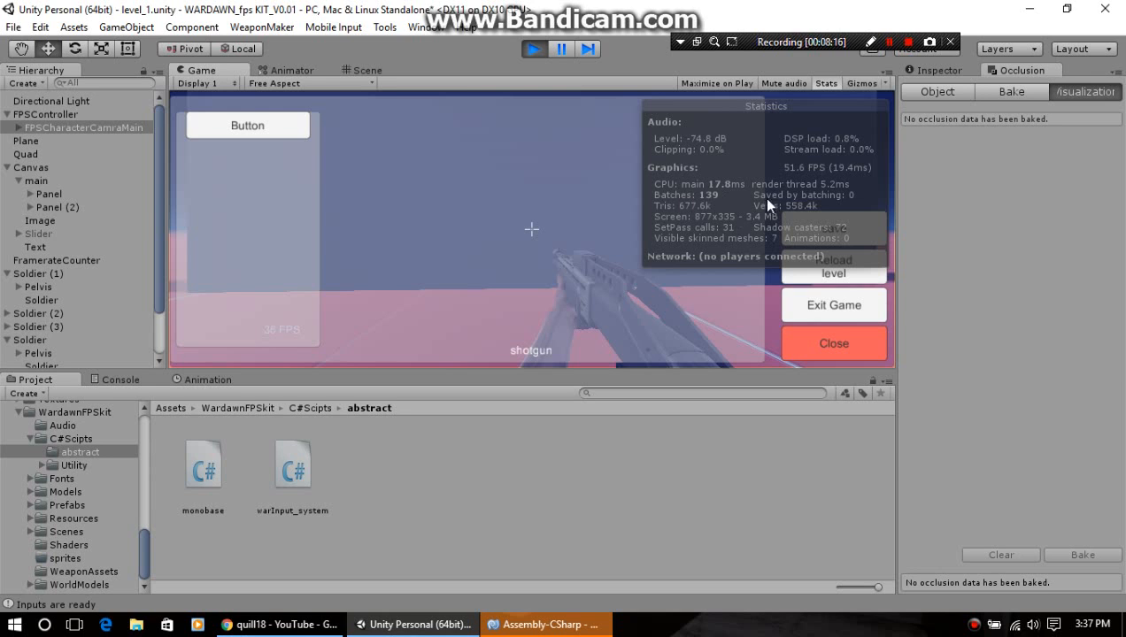
click(532, 51)
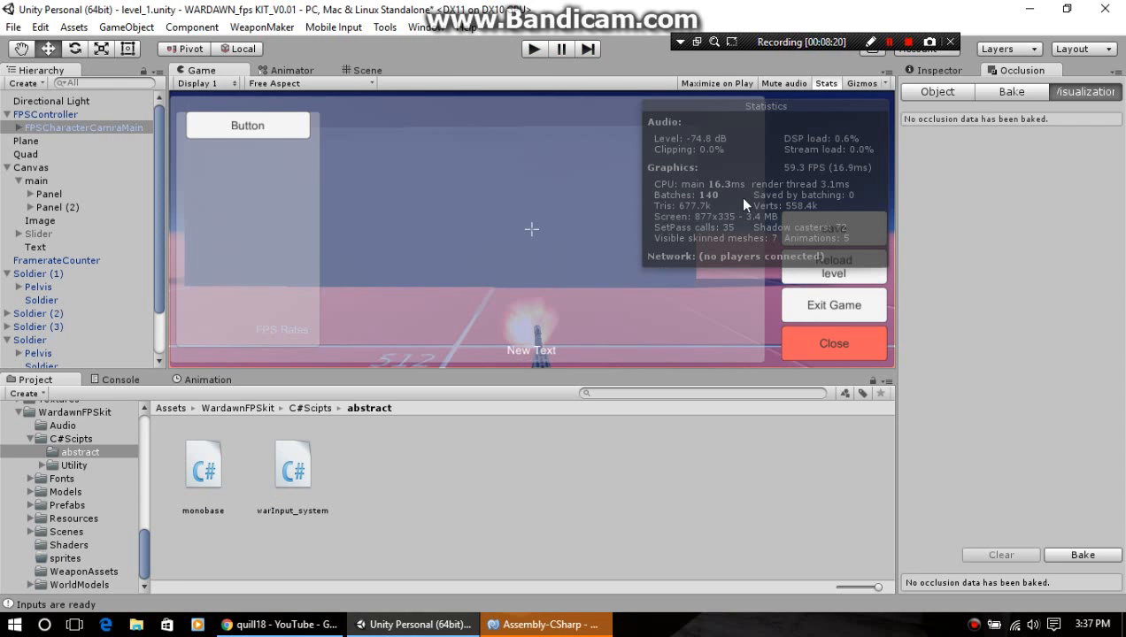